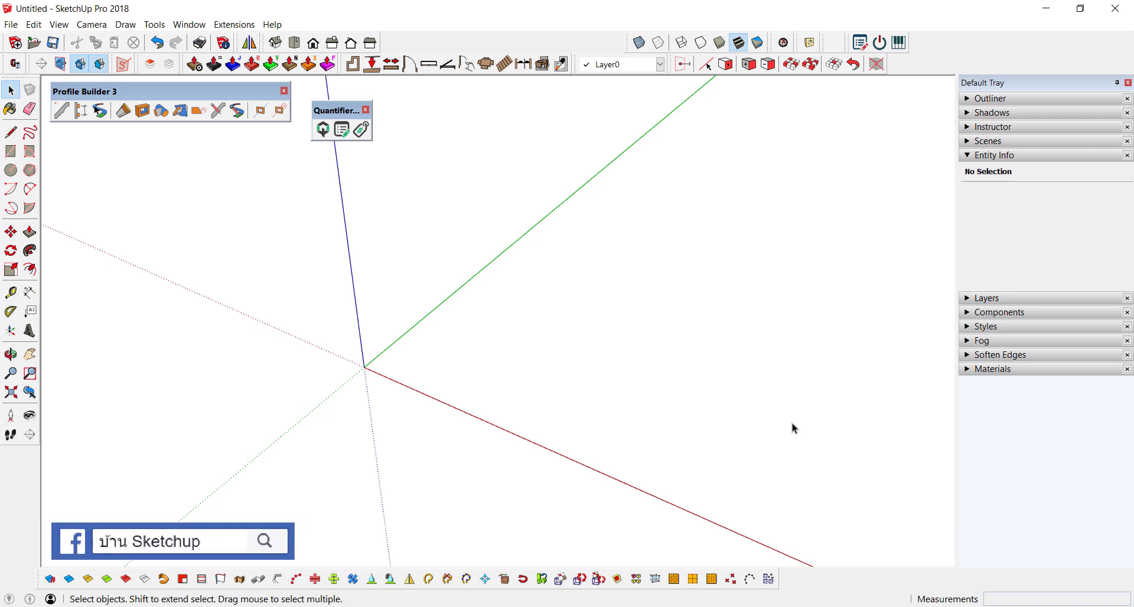
Open the Quantifier main dialog, which brings up the missing-licence warning.
{"action": "left_click", "coordinate": [322, 130]}
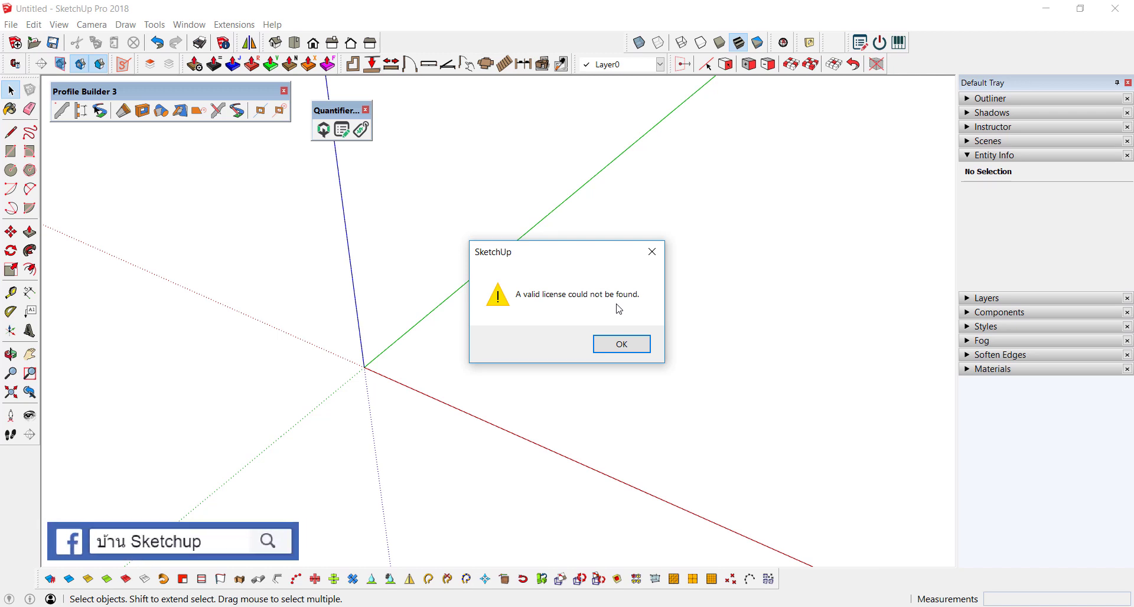
Dismiss the licence warning, start a new licence and enter the account e-mail.
{"action": "left_click", "coordinate": [614, 343]}
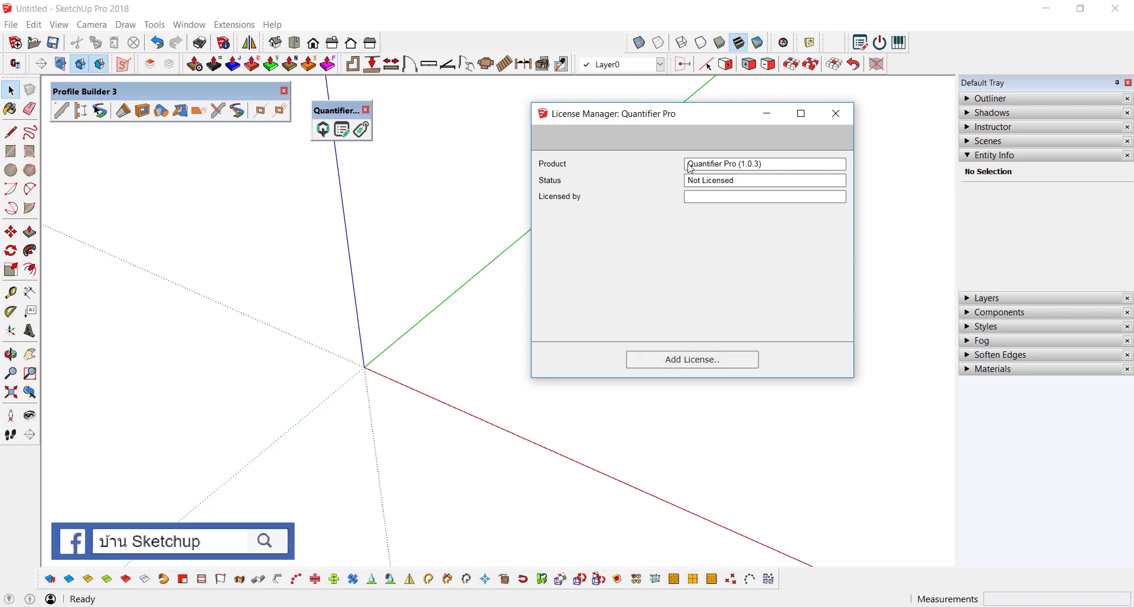
{"action": "left_click", "coordinate": [691, 362]}
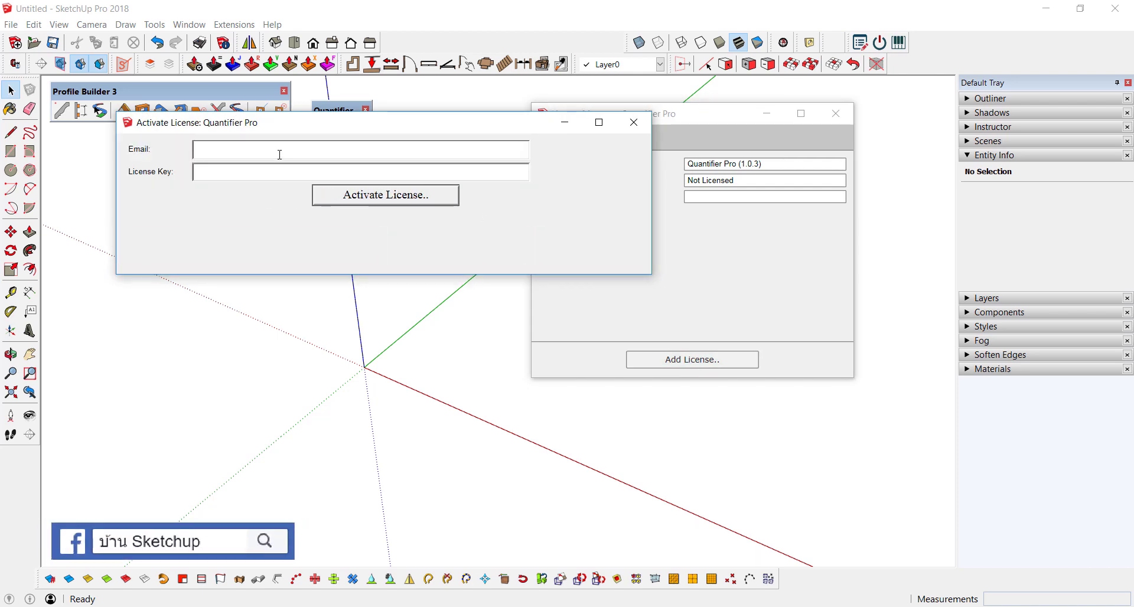
{"action": "left_click", "coordinate": [252, 157]}
{"action": "type", "text": "ใ"}
{"action": "key", "text": "BackSpace"}
{"action": "key", "text": "super+space"}
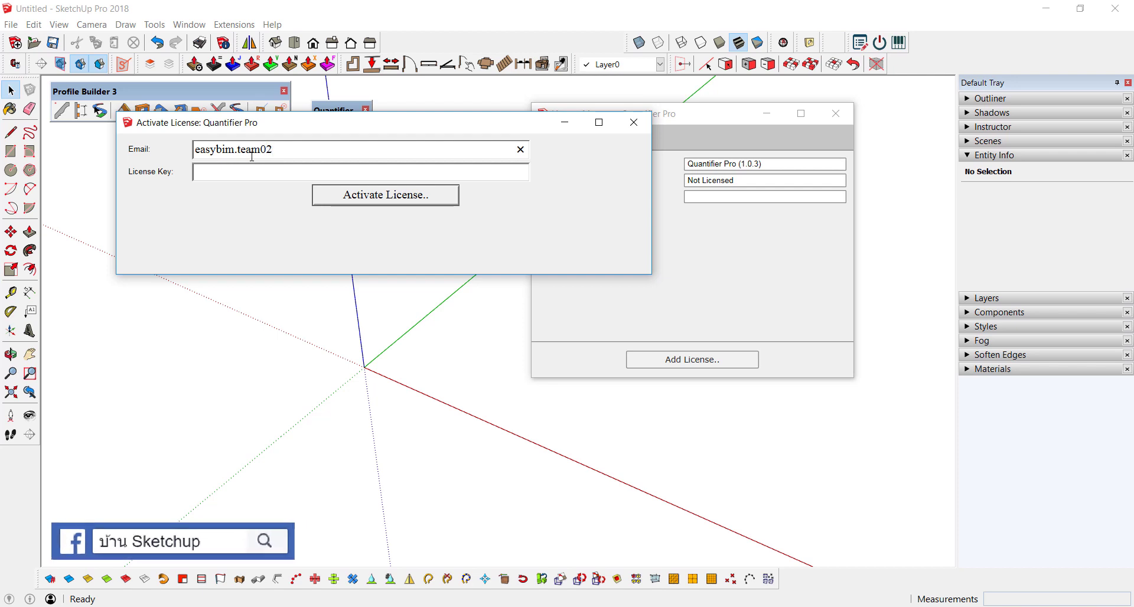
Paste the licence key and activate the 29-day Quantifier trial licence.
{"action": "left_click", "coordinate": [195, 173]}
{"action": "right_click", "coordinate": [204, 175]}
{"action": "left_click", "coordinate": [253, 229]}
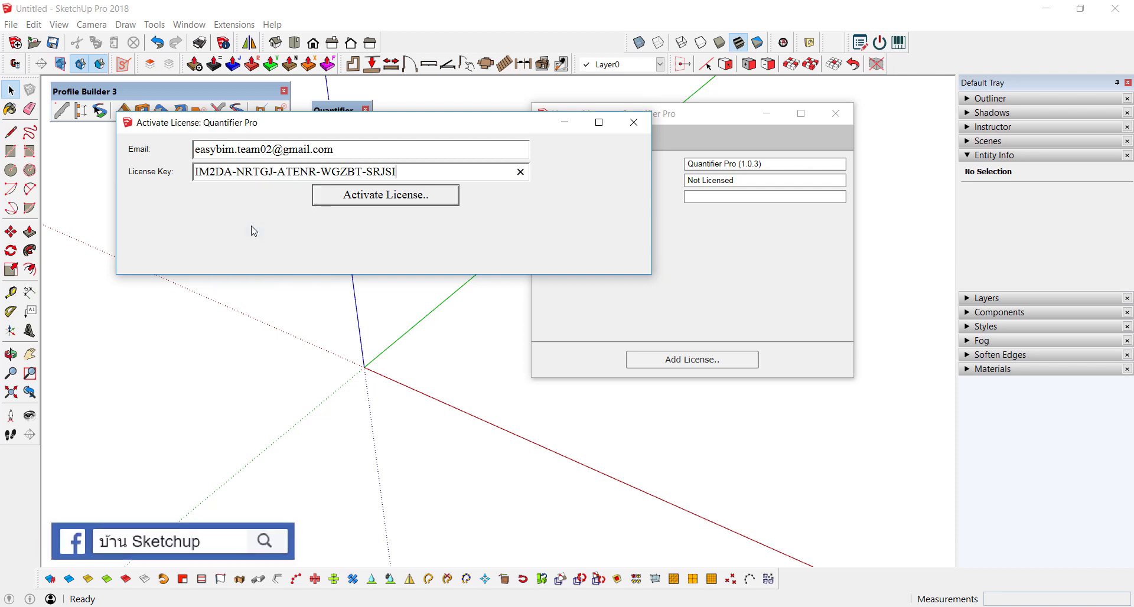
{"action": "left_click", "coordinate": [397, 200]}
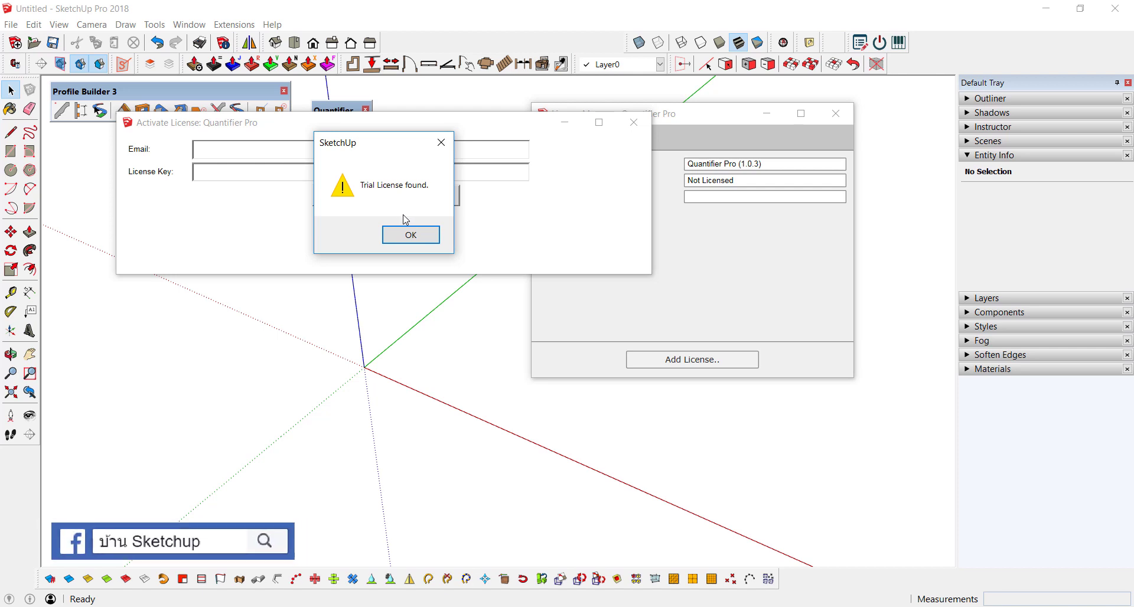
{"action": "left_click", "coordinate": [412, 243]}
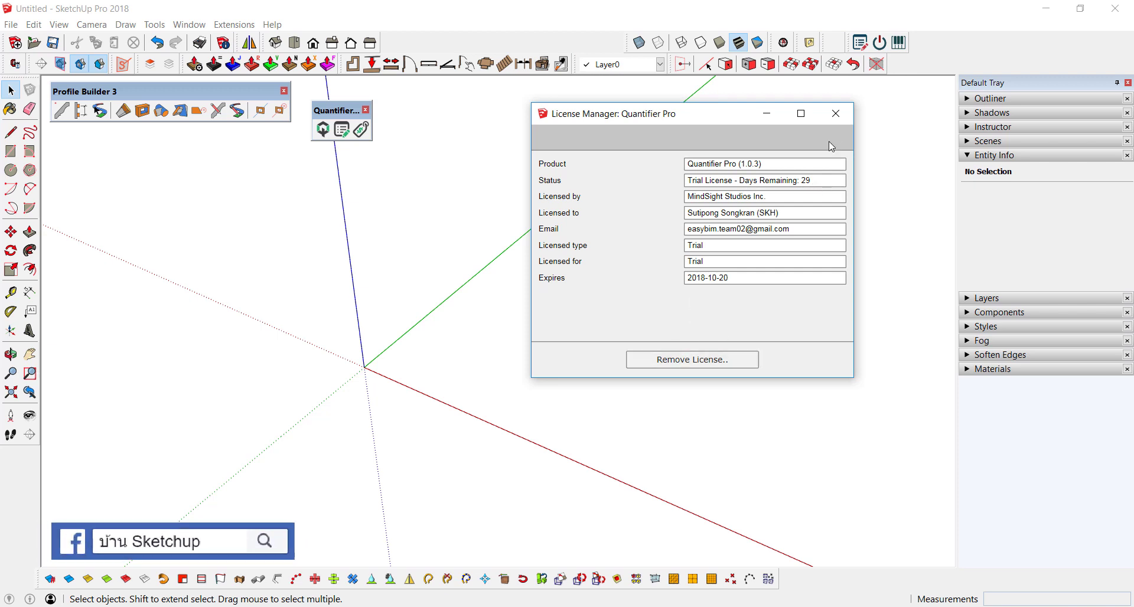
Close the License Manager and reopen the Quantifier dialog, moving it up and left.
{"action": "left_click", "coordinate": [835, 114]}
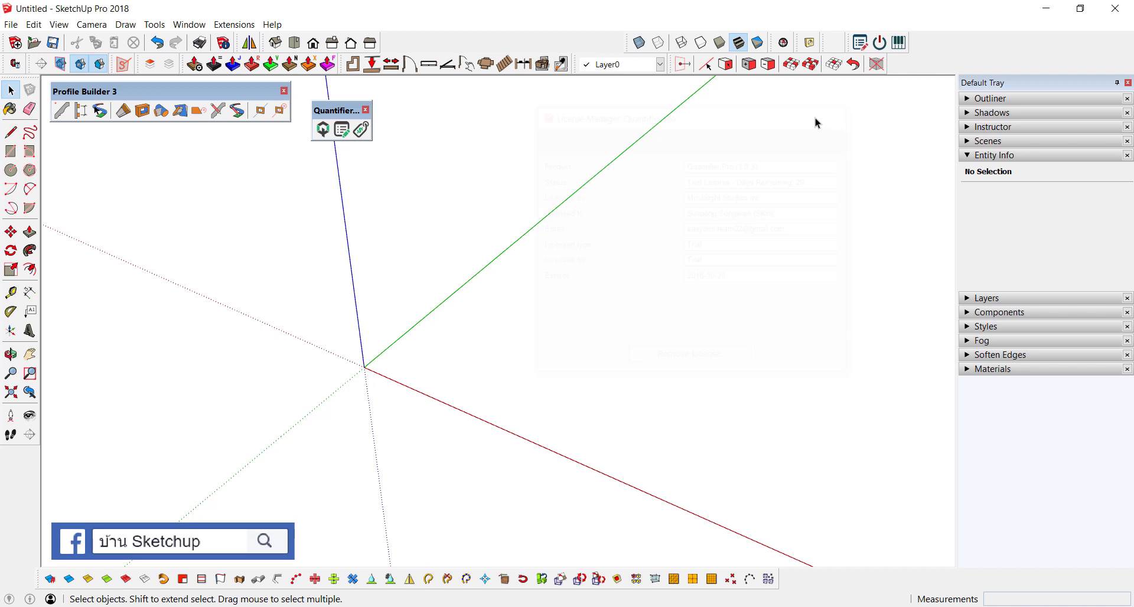
{"action": "left_click", "coordinate": [327, 132]}
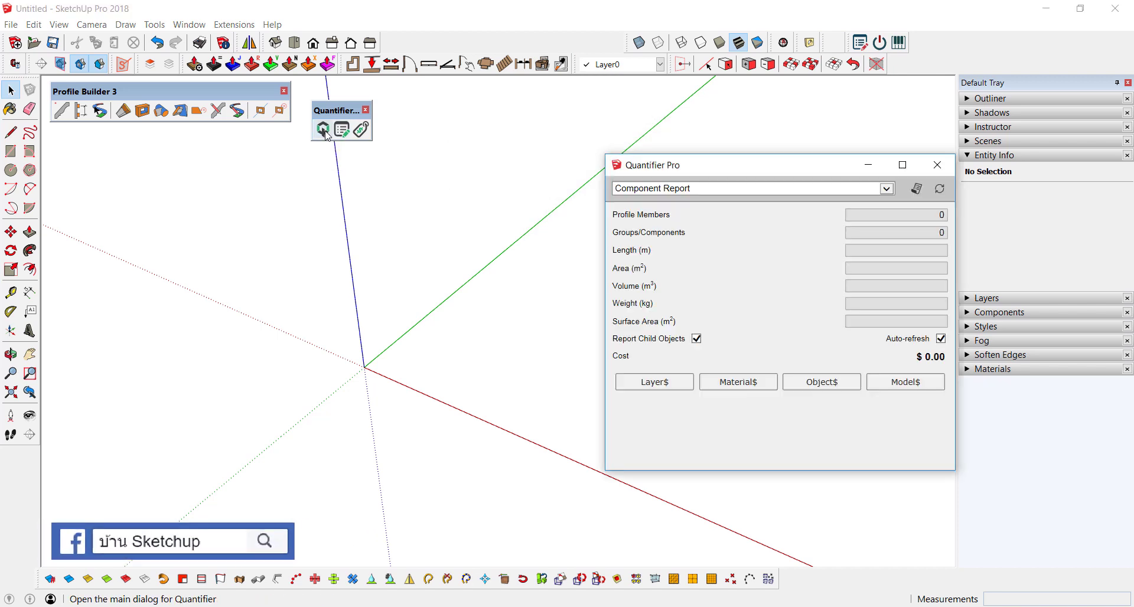
{"action": "mouse_move", "coordinate": [677, 165]}
{"action": "left_mouse_down"}
{"action": "mouse_move", "coordinate": [666, 118]}
{"action": "mouse_move", "coordinate": [666, 131]}
{"action": "left_mouse_up"}
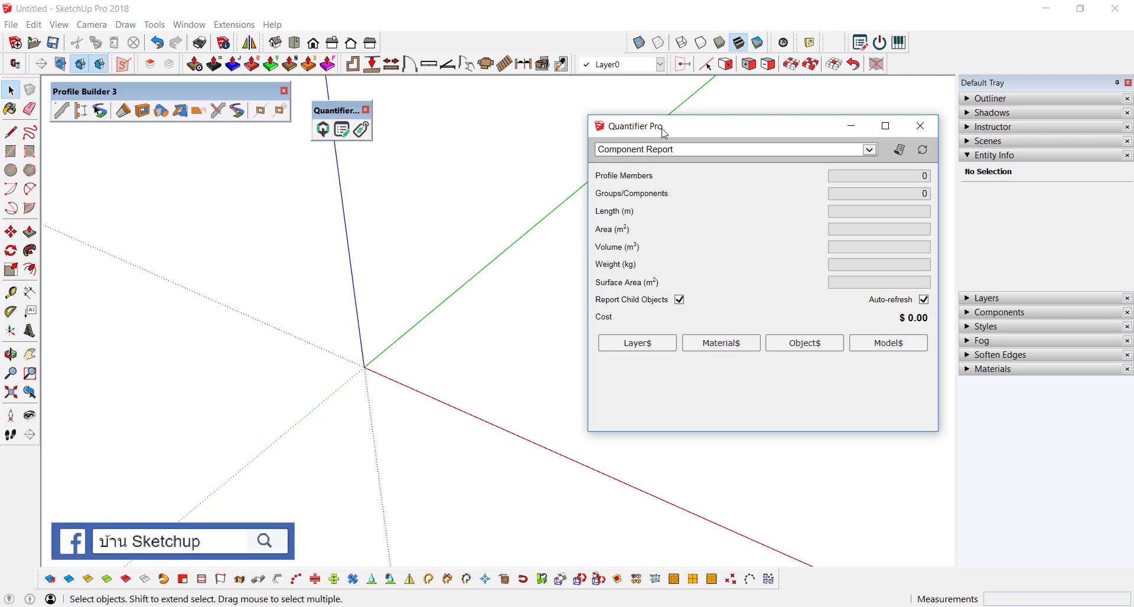
Close Quantifier and draw a 1 m by 1 m rectangle on the ground, framing it in view.
{"action": "left_click", "coordinate": [919, 125]}
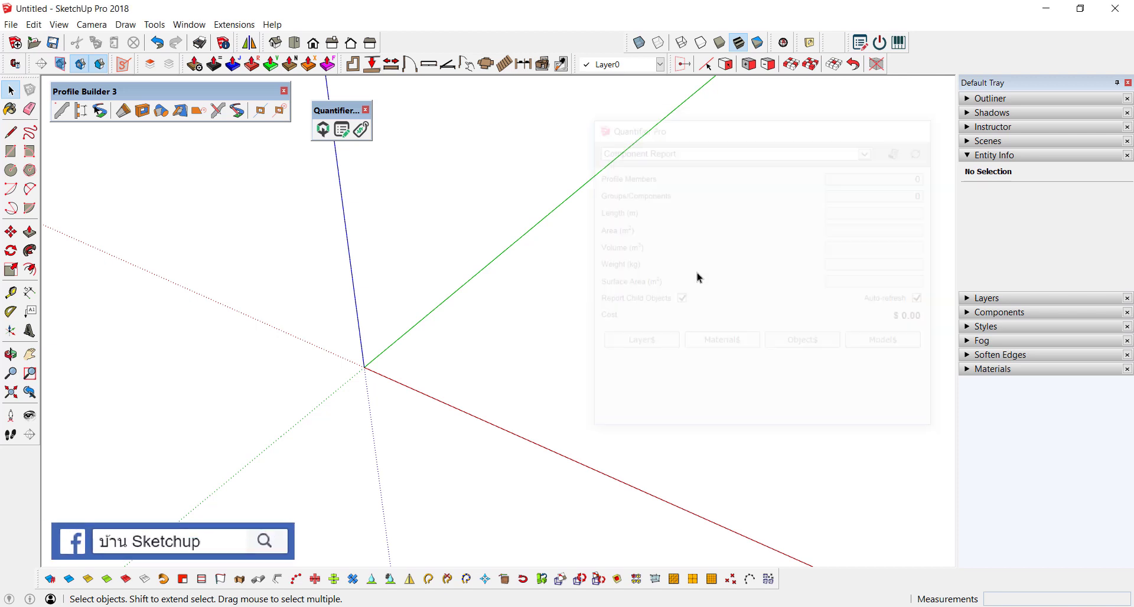
{"action": "mouse_move", "coordinate": [446, 364]}
{"action": "middle_mouse_down"}
{"action": "mouse_move", "coordinate": [405, 354]}
{"action": "mouse_move", "coordinate": [413, 349]}
{"action": "middle_mouse_up"}
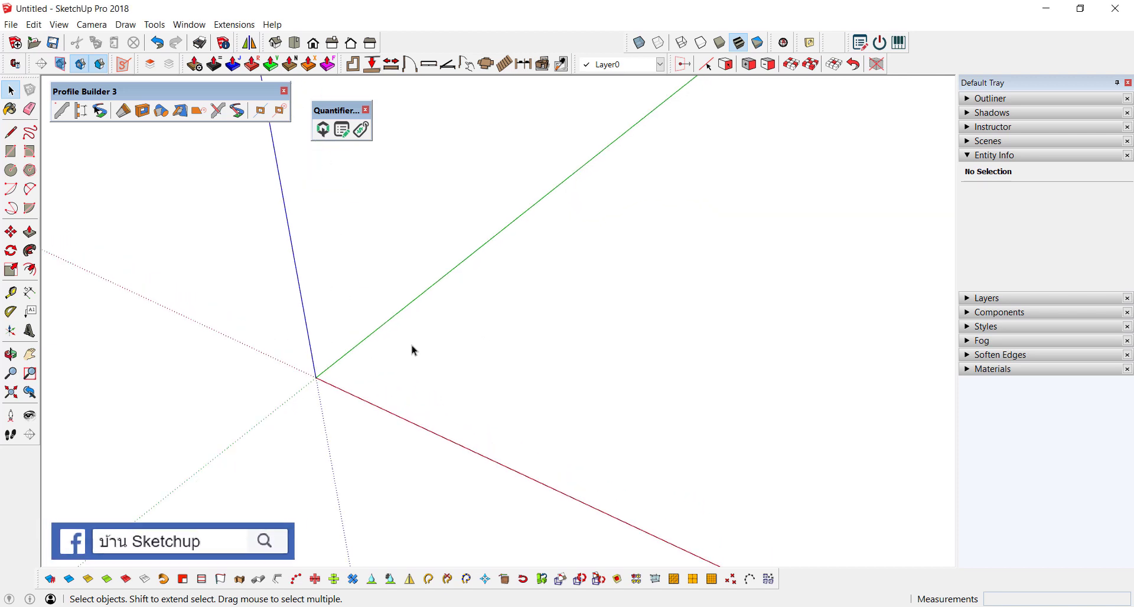
{"action": "key", "text": "r"}
{"action": "left_click", "coordinate": [365, 365]}
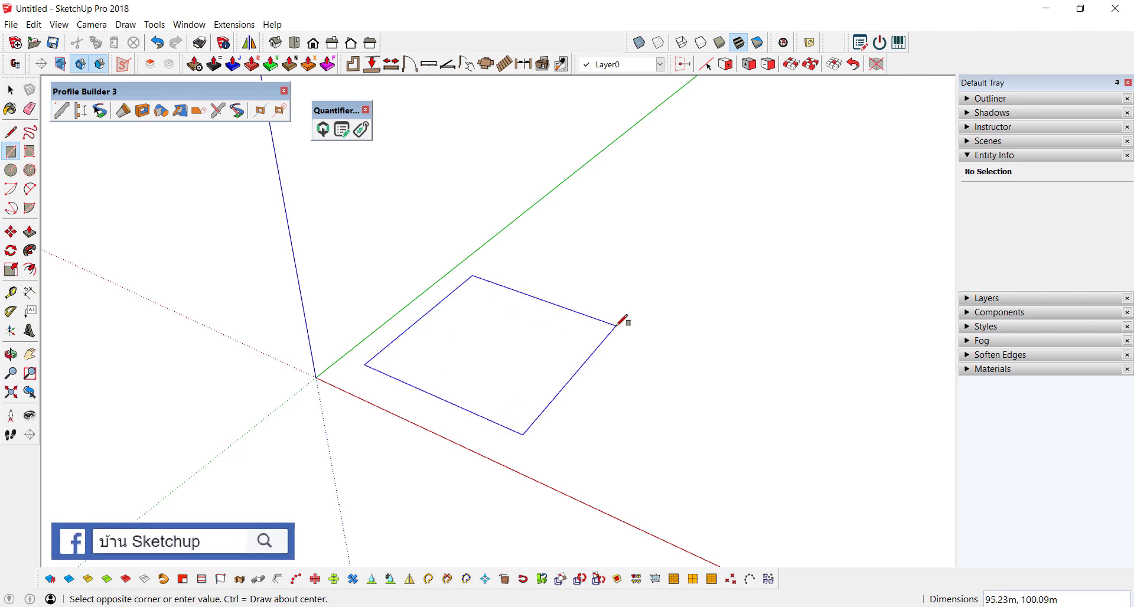
{"action": "type", "text": "1"}
{"action": "key", "text": "Return"}
{"action": "key", "text": "space"}
{"action": "scroll", "coordinate": [367, 339], "scroll_direction": "up", "scroll_amount": 2}
{"action": "scroll", "coordinate": [277, 390], "scroll_direction": "up", "scroll_amount": 3}
{"action": "scroll", "coordinate": [277, 391], "scroll_direction": "up", "scroll_amount": 2}
{"action": "scroll", "coordinate": [324, 369], "scroll_direction": "up", "scroll_amount": 2}
{"action": "scroll", "coordinate": [380, 379], "scroll_direction": "up", "scroll_amount": 3}
{"action": "mouse_move", "coordinate": [445, 400]}
{"action": "middle_mouse_down"}
{"action": "mouse_move", "coordinate": [370, 353]}
{"action": "mouse_move", "coordinate": [459, 413]}
{"action": "middle_mouse_up"}
{"action": "scroll", "coordinate": [458, 413], "scroll_direction": "up", "scroll_amount": 1}
{"action": "scroll", "coordinate": [373, 445], "scroll_direction": "up", "scroll_amount": 2}
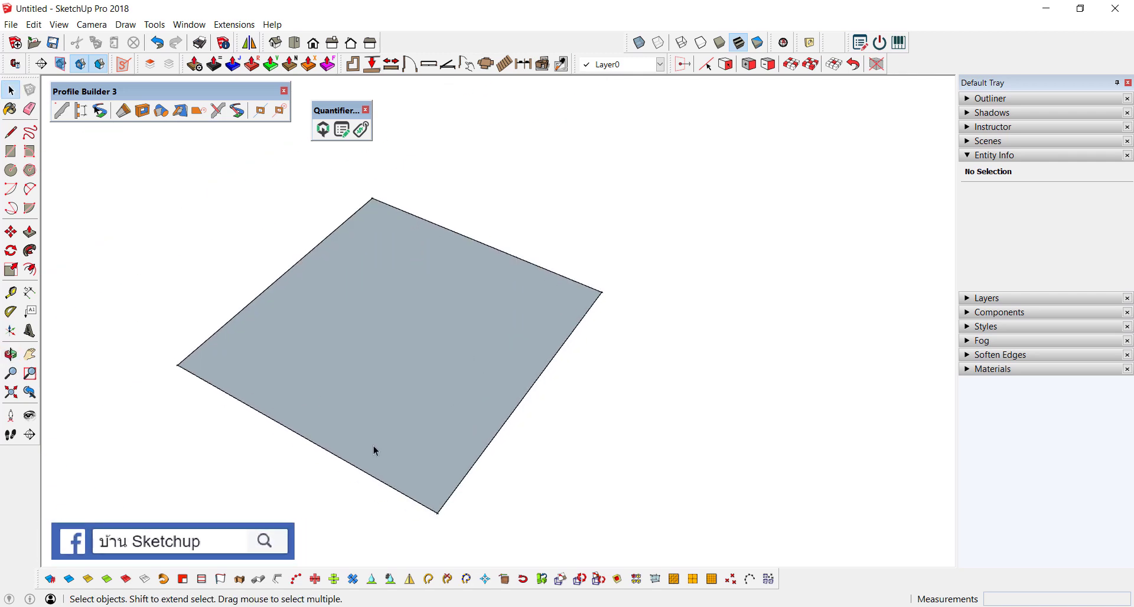
{"action": "scroll", "coordinate": [374, 447], "scroll_direction": "up", "scroll_amount": 1}
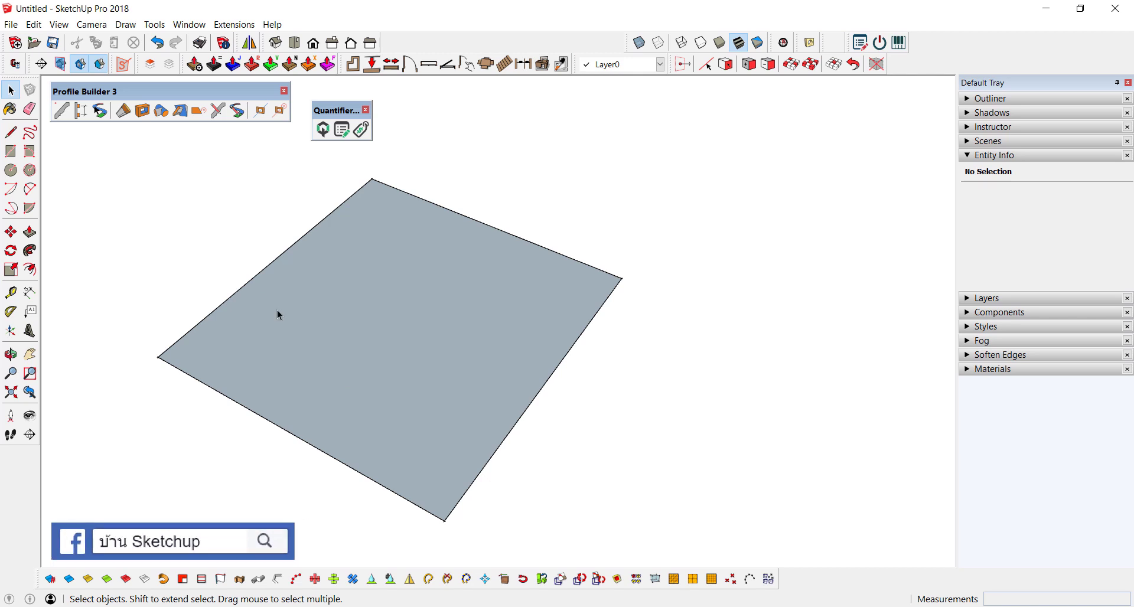
Label each of the square's four edges with its 1.00m length.
{"action": "left_click", "coordinate": [28, 312]}
{"action": "left_click", "coordinate": [510, 232]}
{"action": "left_click", "coordinate": [574, 201]}
{"action": "left_click", "coordinate": [544, 383]}
{"action": "left_click", "coordinate": [596, 413]}
{"action": "scroll", "coordinate": [430, 405], "scroll_direction": "down", "scroll_amount": 2}
{"action": "scroll", "coordinate": [433, 415], "scroll_direction": "up", "scroll_amount": 2}
{"action": "left_click", "coordinate": [433, 415]}
{"action": "left_click", "coordinate": [349, 451]}
{"action": "left_click", "coordinate": [309, 282]}
{"action": "left_click", "coordinate": [251, 249]}
{"action": "left_click", "coordinate": [265, 215]}
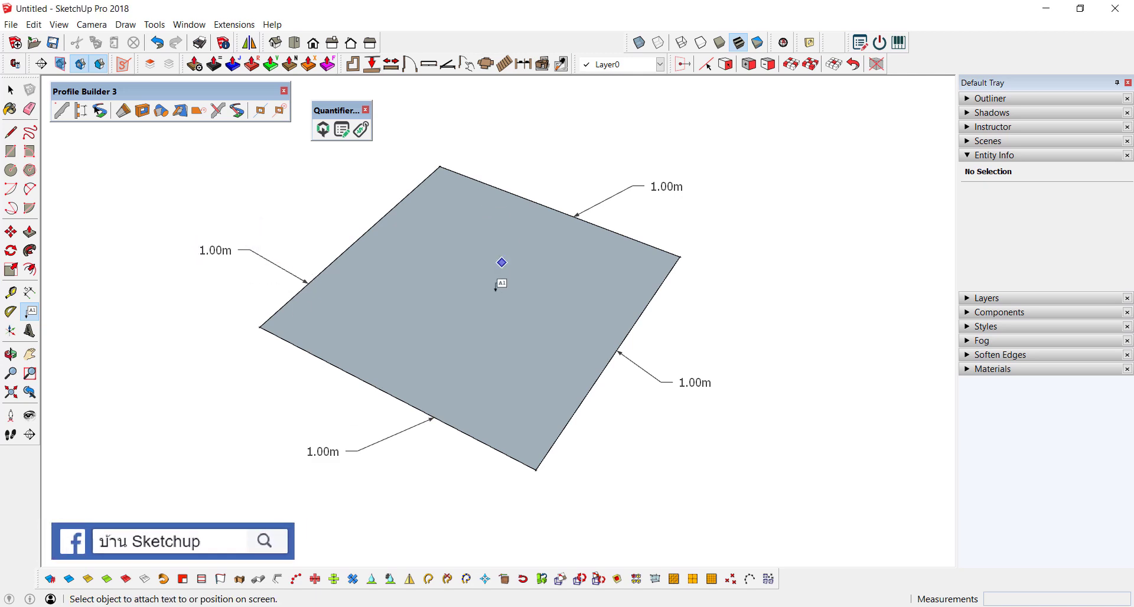
Add a 1 m² area label and coordinate labels at the right and bottom corners.
{"action": "left_click", "coordinate": [497, 295]}
{"action": "left_click", "coordinate": [558, 261]}
{"action": "left_click", "coordinate": [546, 239]}
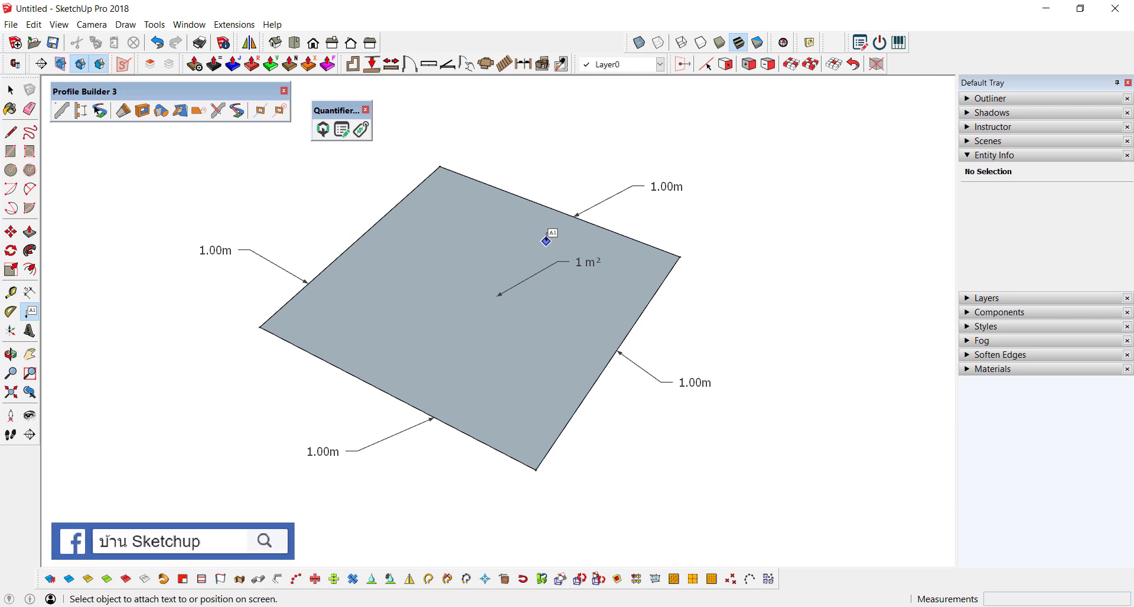
{"action": "left_click", "coordinate": [681, 256]}
{"action": "left_click", "coordinate": [711, 247]}
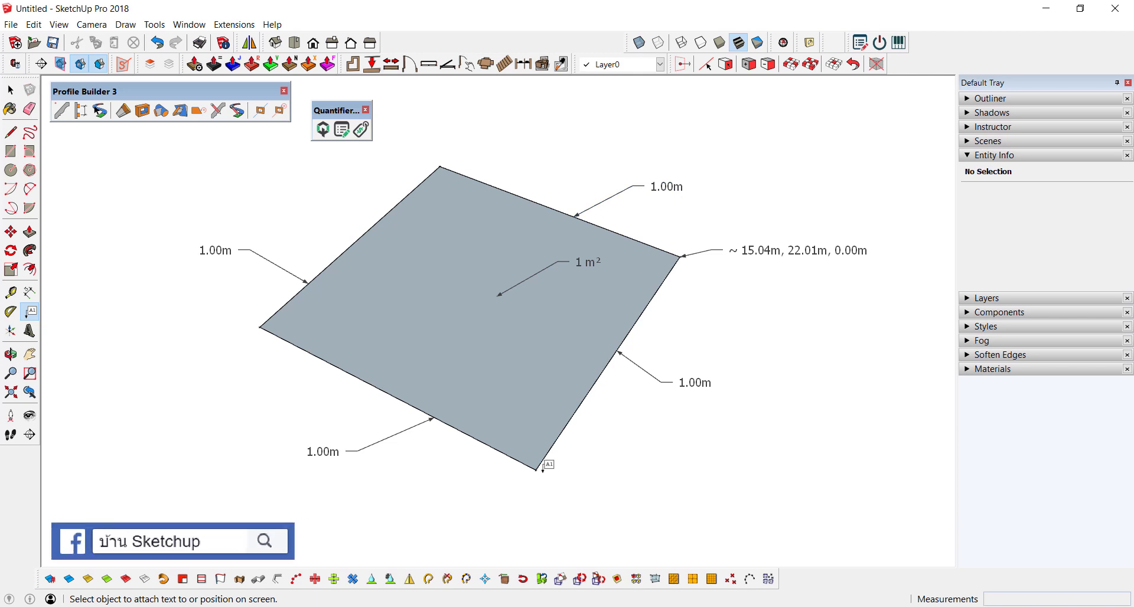
{"action": "left_click", "coordinate": [584, 493]}
{"action": "left_click", "coordinate": [588, 472]}
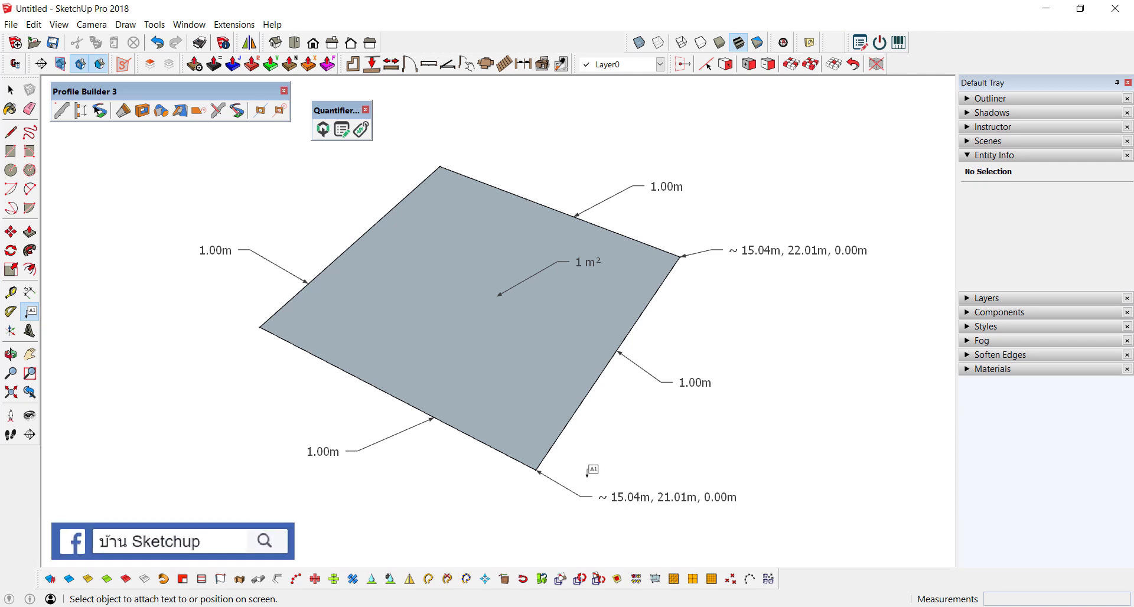
Erase all the length, area and coordinate labels around the square.
{"action": "key", "text": "e"}
{"action": "mouse_move", "coordinate": [636, 526]}
{"action": "left_mouse_down"}
{"action": "mouse_move", "coordinate": [694, 198]}
{"action": "mouse_move", "coordinate": [608, 190]}
{"action": "mouse_move", "coordinate": [410, 278]}
{"action": "mouse_move", "coordinate": [215, 248]}
{"action": "mouse_move", "coordinate": [367, 501]}
{"action": "left_mouse_up"}
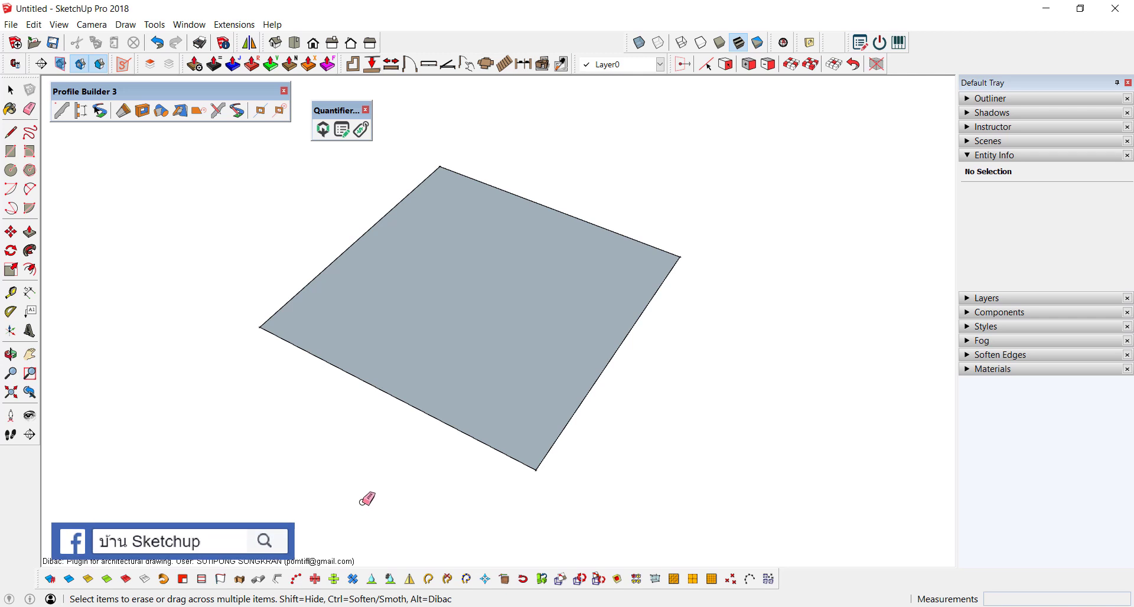
{"action": "middle_click_drag", "start_coordinate": [367, 502], "coordinate": [392, 344]}
Push/Pull the square face up 1 m into a cube.
{"action": "key", "text": "p"}
{"action": "left_click", "coordinate": [463, 346]}
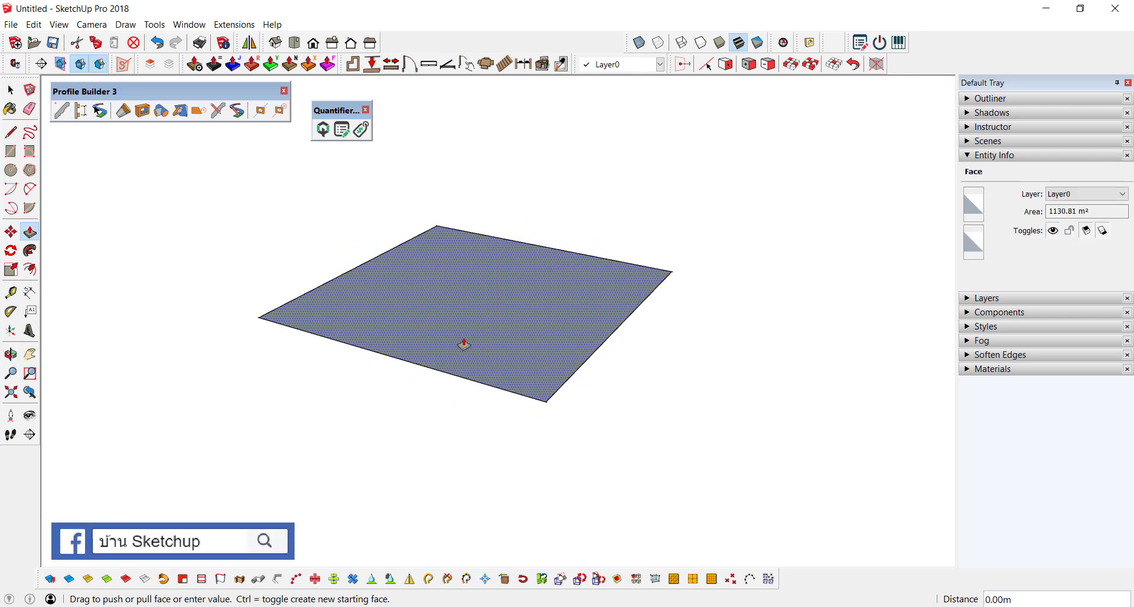
{"action": "type", "text": "1"}
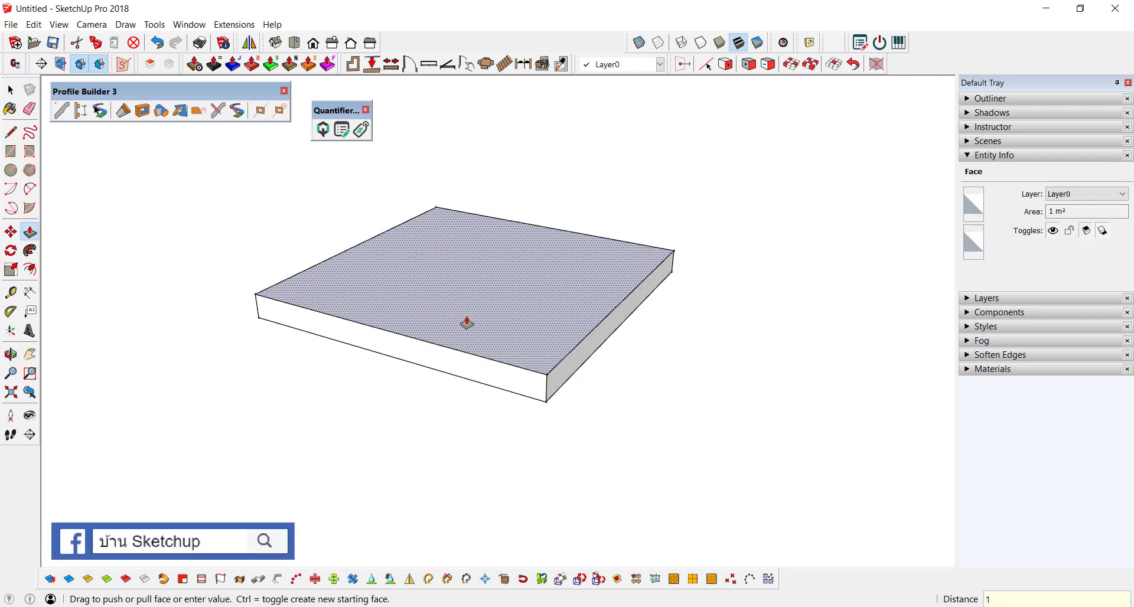
{"action": "key", "text": "Return"}
{"action": "key", "text": "space"}
{"action": "scroll", "coordinate": [496, 506], "scroll_direction": "down", "scroll_amount": 5}
{"action": "mouse_move", "coordinate": [496, 506]}
{"action": "middle_mouse_down"}
{"action": "mouse_move", "coordinate": [513, 379]}
{"action": "mouse_move", "coordinate": [509, 364]}
{"action": "mouse_move", "coordinate": [476, 370]}
{"action": "middle_mouse_up"}
{"action": "scroll", "coordinate": [508, 360], "scroll_direction": "up", "scroll_amount": 2}
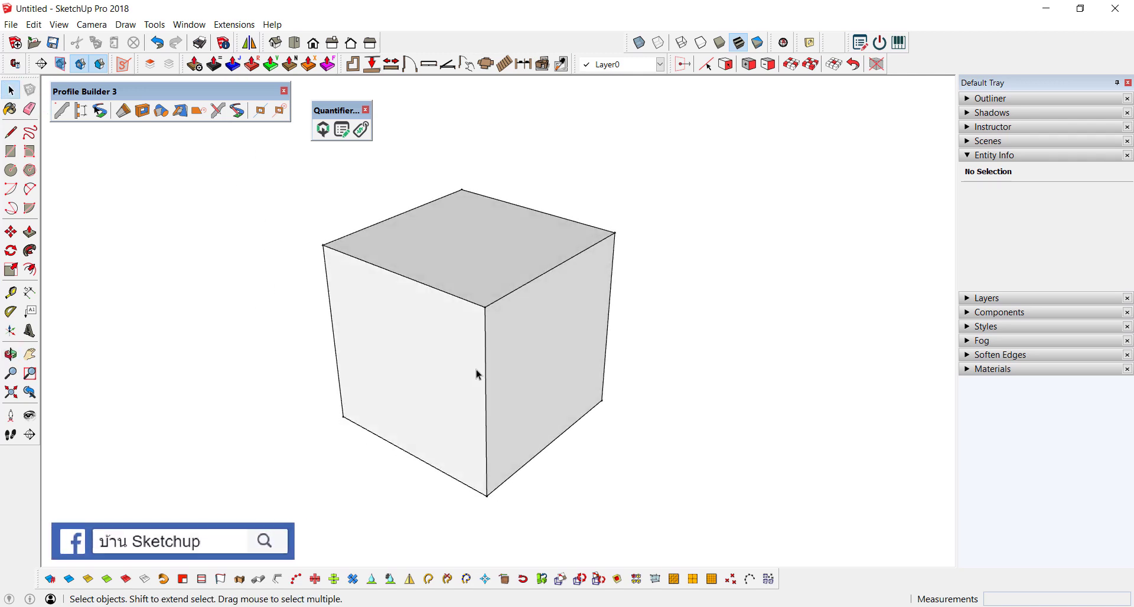
Add 1 m² area labels to the cube's top, right and left faces.
{"action": "left_click", "coordinate": [496, 245]}
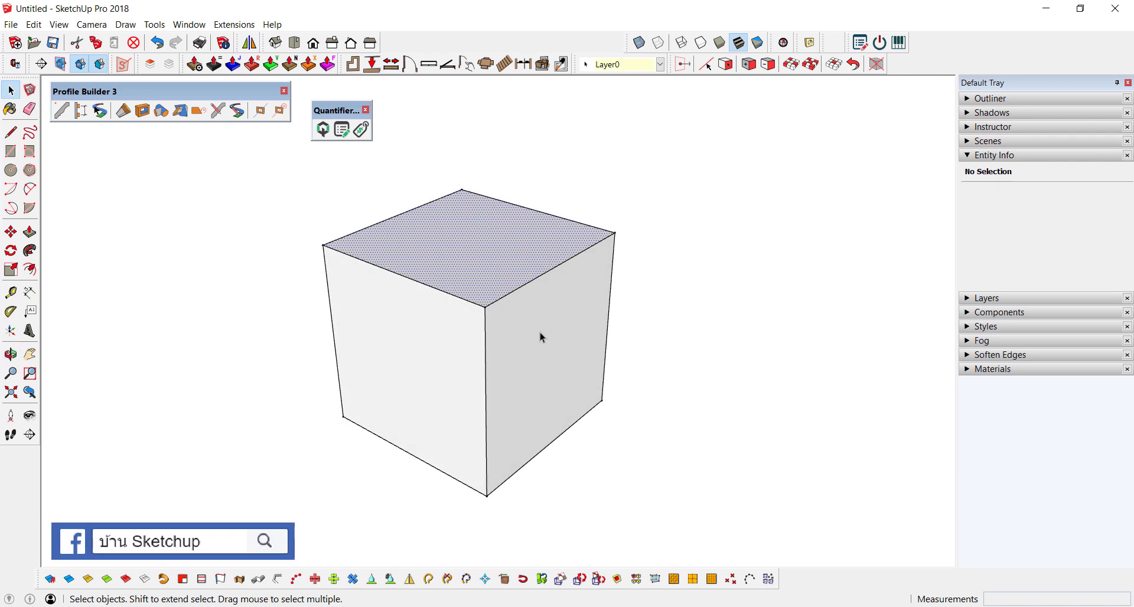
{"action": "left_click", "coordinate": [443, 361]}
{"action": "left_click", "coordinate": [31, 311]}
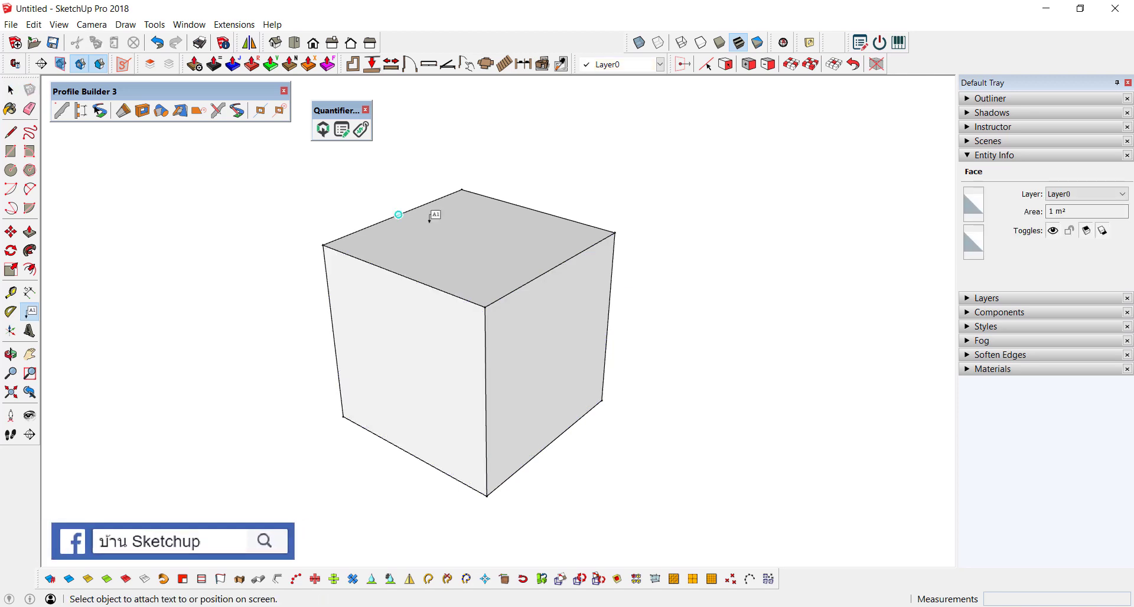
{"action": "left_click", "coordinate": [428, 222]}
{"action": "left_click", "coordinate": [382, 187]}
{"action": "left_click", "coordinate": [549, 319]}
{"action": "left_click", "coordinate": [660, 327]}
{"action": "key", "text": "Return"}
{"action": "left_click", "coordinate": [395, 369]}
{"action": "left_click", "coordinate": [267, 396]}
{"action": "key", "text": "Return"}
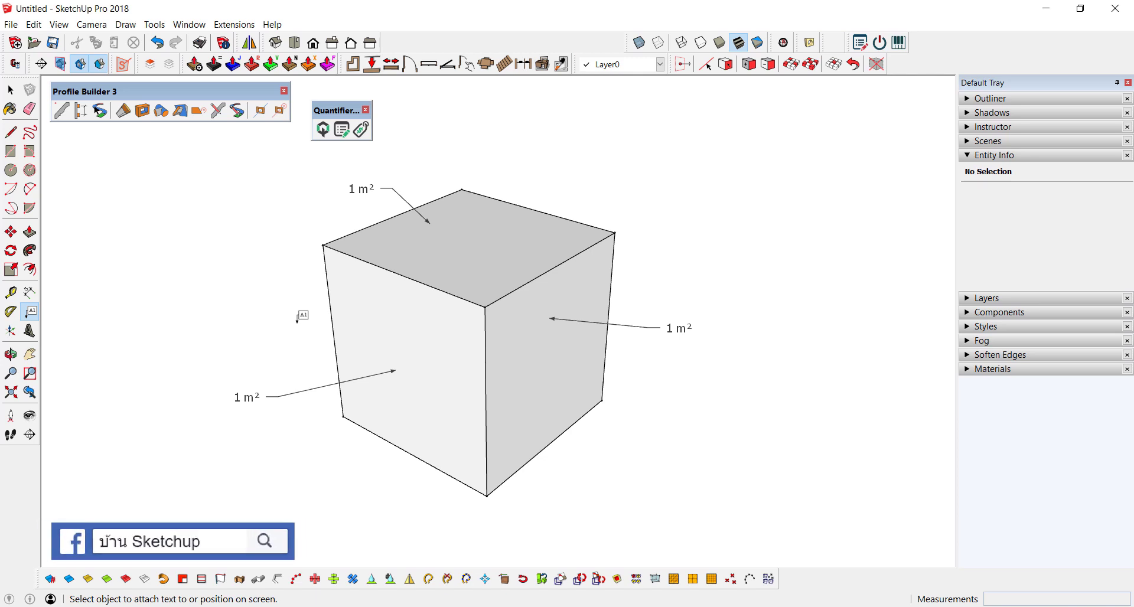
Add a coordinate label at the cube's top-right corner.
{"action": "left_click_drag", "start_coordinate": [564, 134], "coordinate": [556, 180]}
{"action": "mouse_move", "coordinate": [593, 149]}
{"action": "left_mouse_down"}
{"action": "mouse_move", "coordinate": [576, 175]}
{"action": "mouse_move", "coordinate": [676, 150]}
{"action": "mouse_move", "coordinate": [719, 185]}
{"action": "mouse_move", "coordinate": [714, 169]}
{"action": "mouse_move", "coordinate": [767, 176]}
{"action": "mouse_move", "coordinate": [785, 159]}
{"action": "mouse_move", "coordinate": [785, 180]}
{"action": "left_mouse_up"}
{"action": "left_click_drag", "start_coordinate": [772, 121], "coordinate": [808, 151]}
{"action": "left_click_drag", "start_coordinate": [696, 276], "coordinate": [529, 286]}
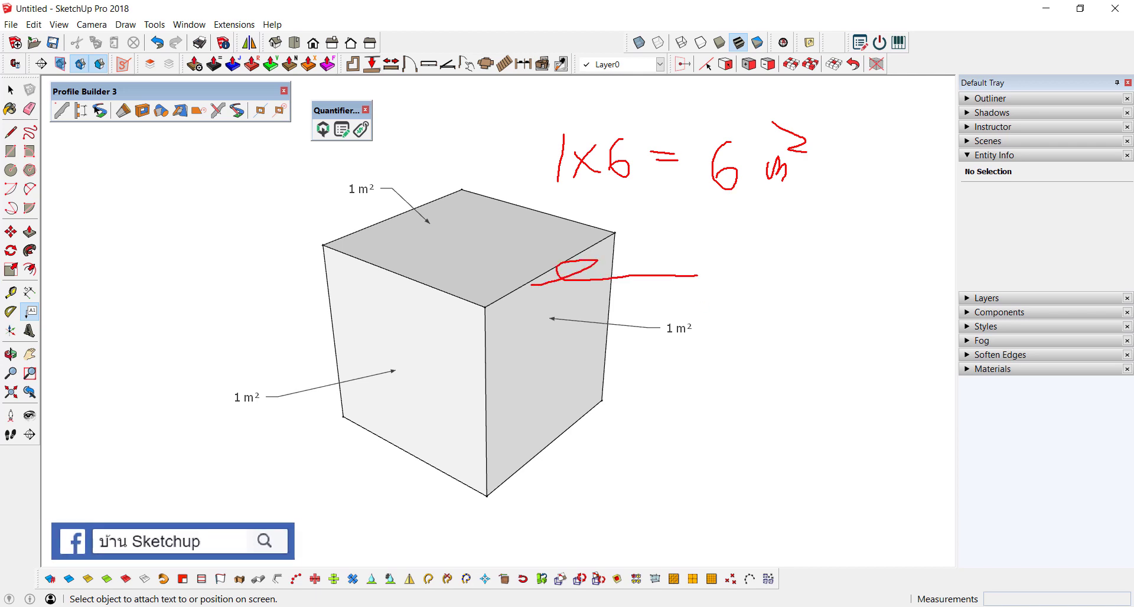
{"action": "key", "text": "Escape"}
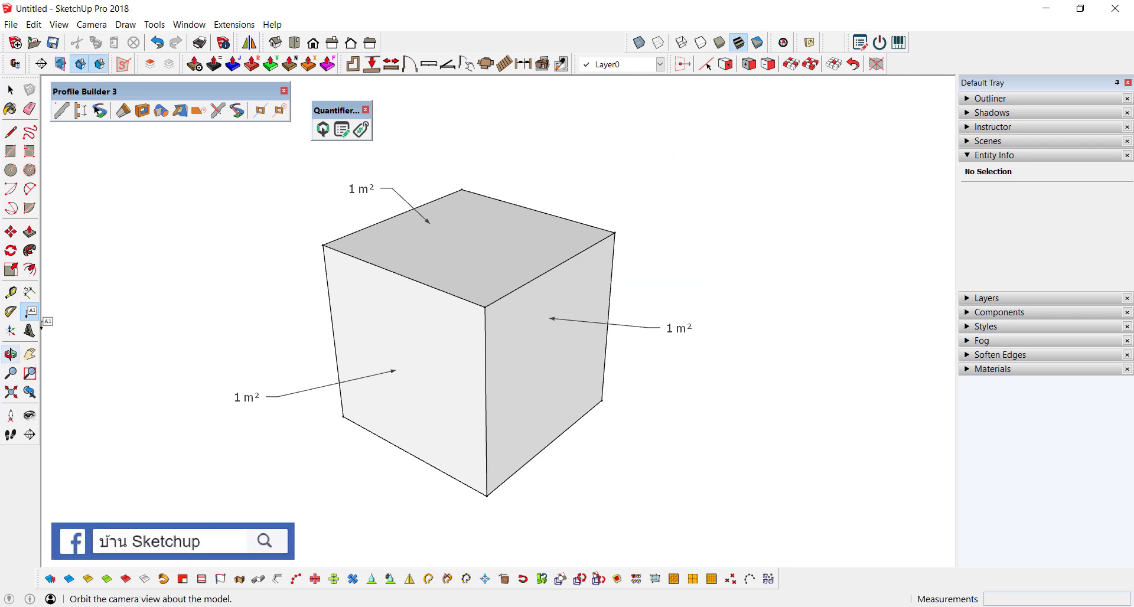
{"action": "left_click", "coordinate": [31, 311]}
{"action": "left_click", "coordinate": [614, 233]}
{"action": "left_click", "coordinate": [661, 207]}
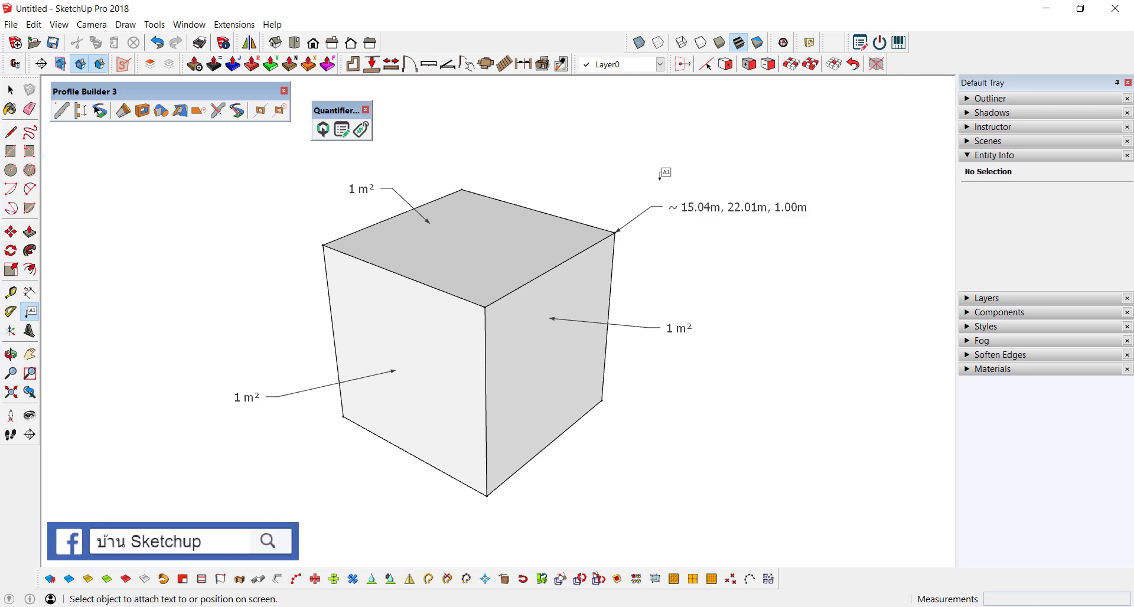
Erase the coordinate label and all three face area labels.
{"action": "key", "text": "e"}
{"action": "left_click", "coordinate": [676, 327]}
{"action": "left_click", "coordinate": [684, 206]}
{"action": "left_click", "coordinate": [372, 192]}
{"action": "left_click", "coordinate": [275, 394]}
{"action": "mouse_move", "coordinate": [334, 389]}
{"action": "middle_mouse_down"}
{"action": "mouse_move", "coordinate": [354, 324]}
{"action": "mouse_move", "coordinate": [381, 394]}
{"action": "middle_mouse_up"}
{"action": "key", "text": "space"}
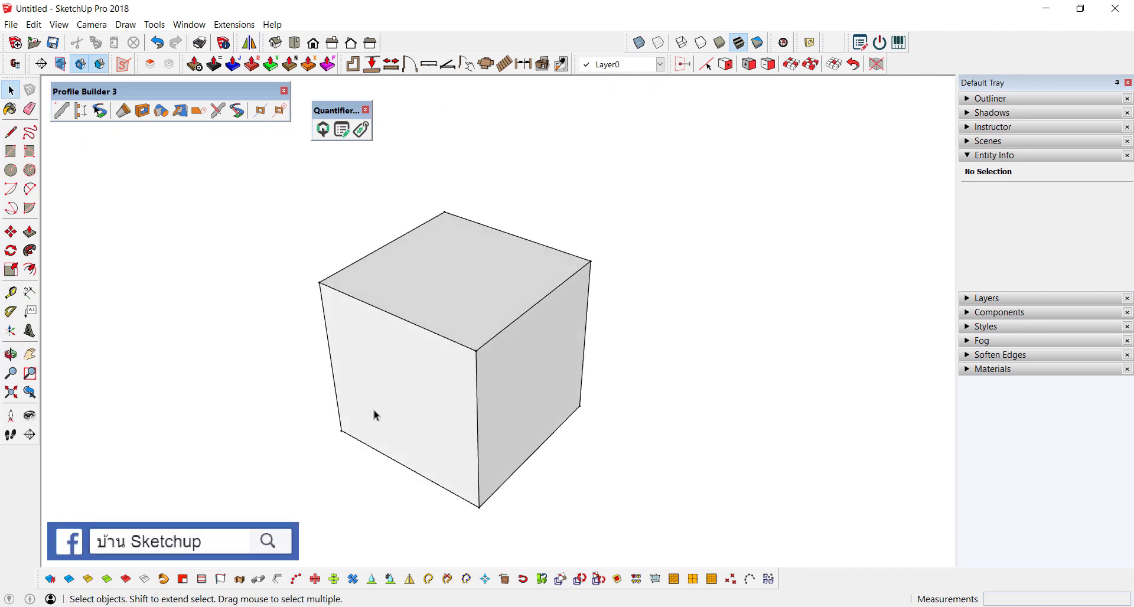
Select all of the cube's geometry and make it a group, forming a 1 m³ solid.
{"action": "triple_click", "coordinate": [435, 293]}
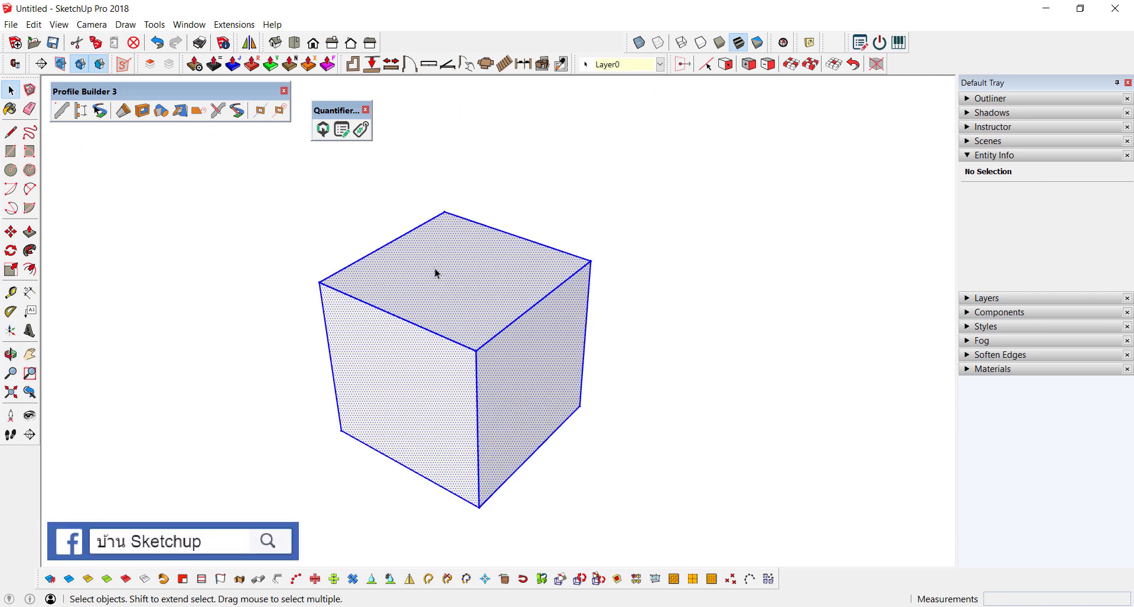
{"action": "right_click", "coordinate": [433, 267]}
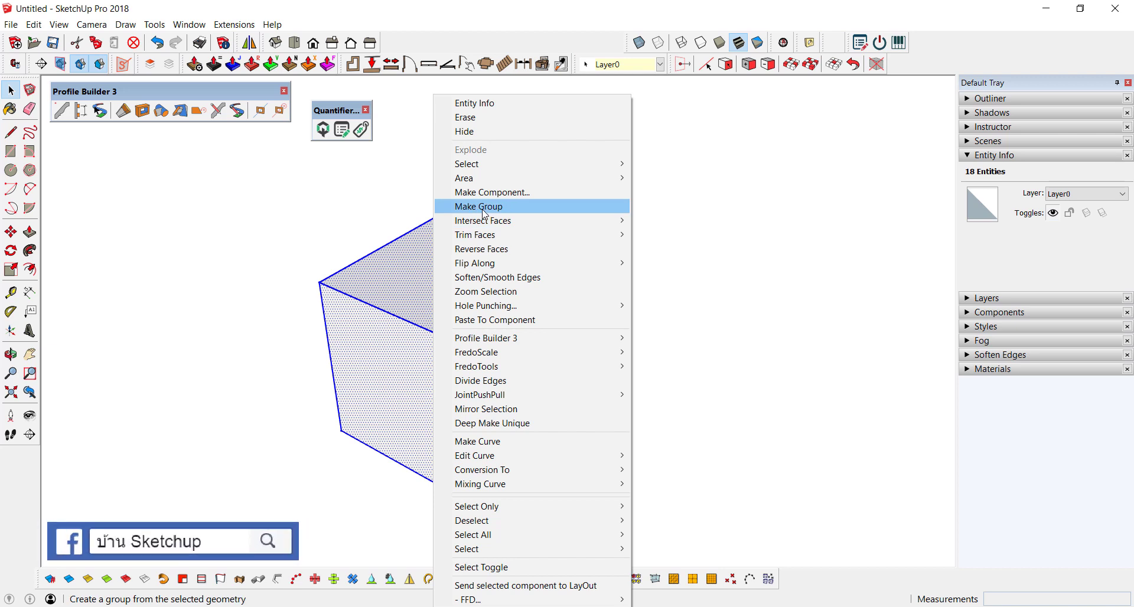
{"action": "left_click", "coordinate": [483, 211]}
{"action": "mouse_move", "coordinate": [494, 318]}
{"action": "middle_mouse_down"}
{"action": "mouse_move", "coordinate": [431, 362]}
{"action": "mouse_move", "coordinate": [526, 379]}
{"action": "mouse_move", "coordinate": [654, 337]}
{"action": "middle_mouse_up"}
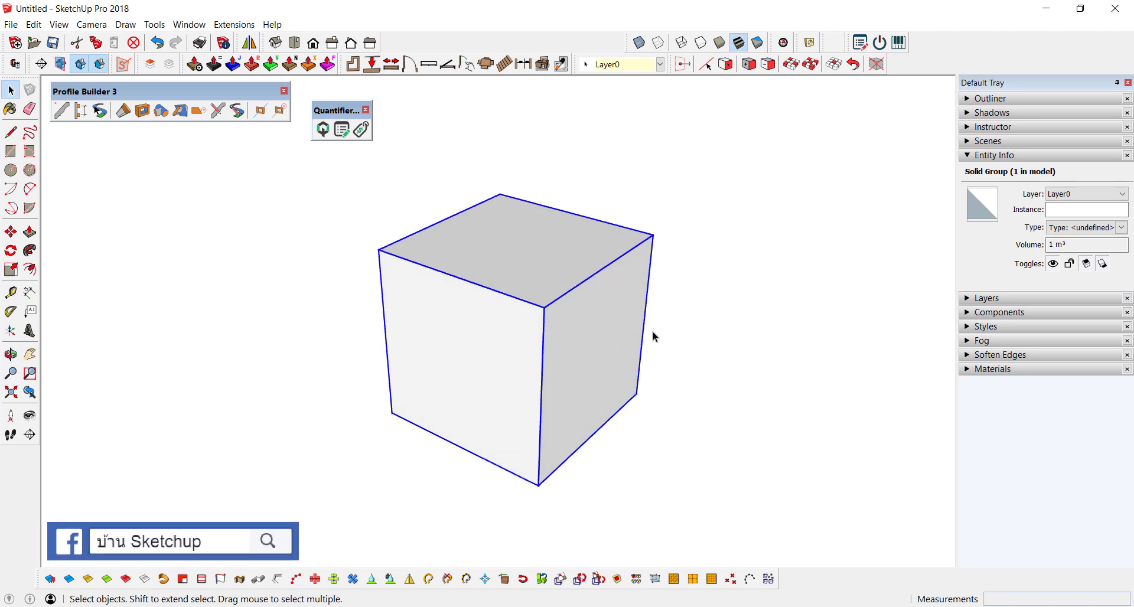
{"action": "scroll", "coordinate": [369, 341], "scroll_direction": "up", "scroll_amount": 1}
{"action": "scroll", "coordinate": [369, 341], "scroll_direction": "up", "scroll_amount": 1}
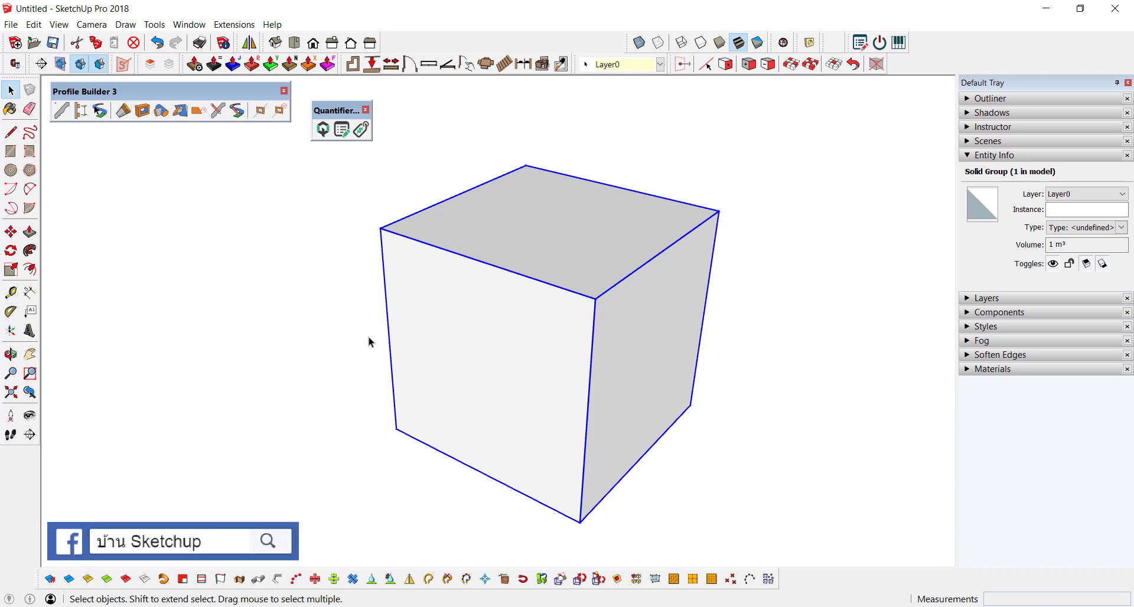
Set the cube group's instance name to A in Entity Info.
{"action": "scroll", "coordinate": [503, 334], "scroll_direction": "down", "scroll_amount": 1}
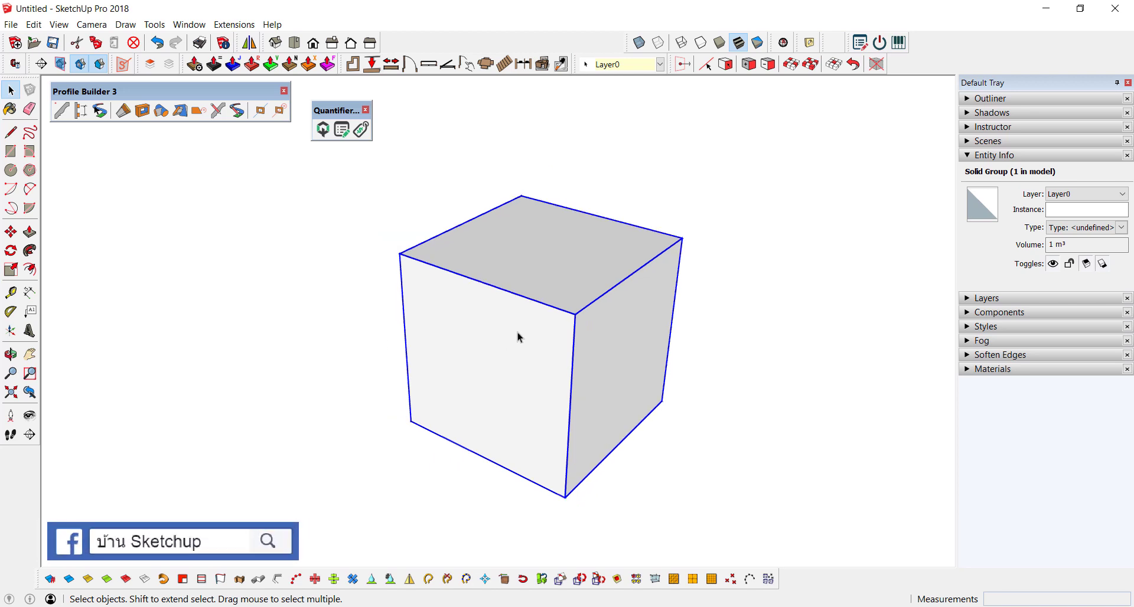
{"action": "scroll", "coordinate": [517, 331], "scroll_direction": "up", "scroll_amount": 1}
{"action": "right_click", "coordinate": [530, 230]}
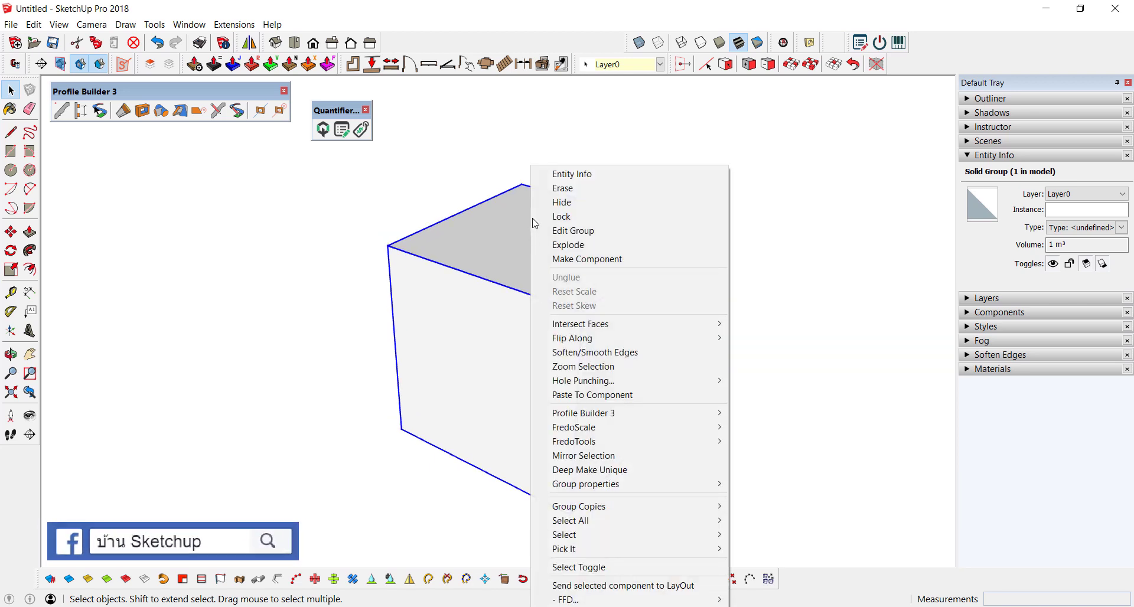
{"action": "left_click", "coordinate": [566, 175]}
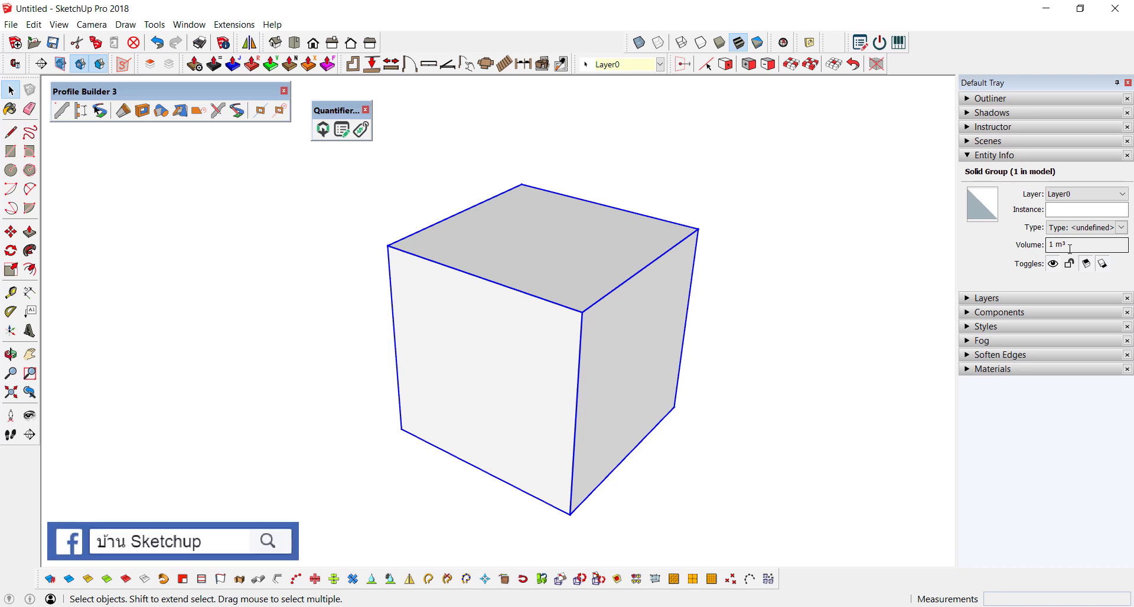
{"action": "left_click", "coordinate": [1074, 210]}
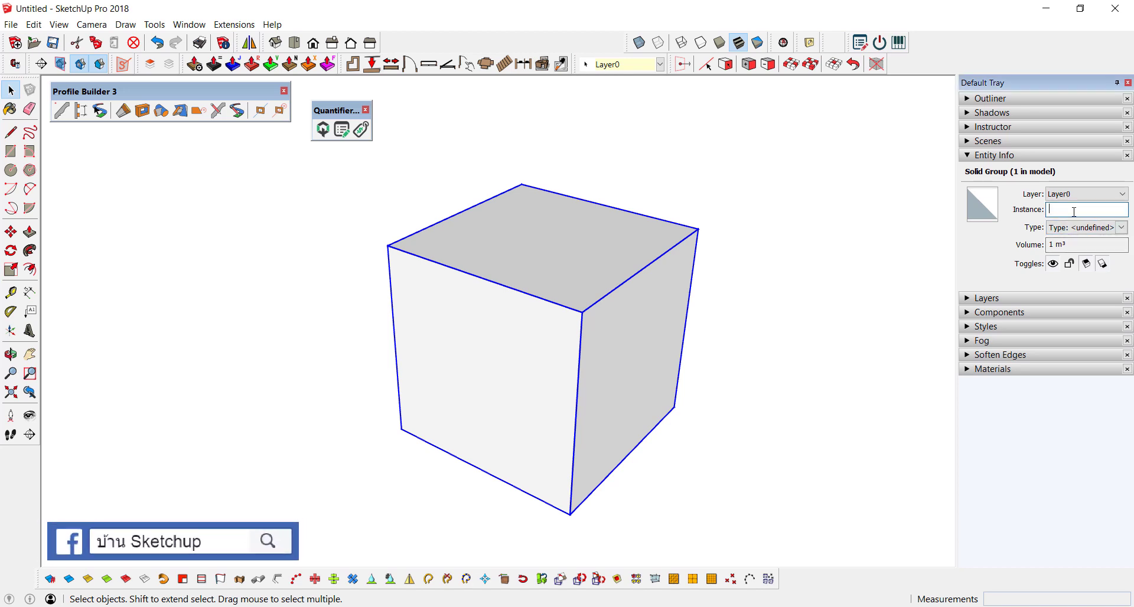
{"action": "type", "text": "A"}
{"action": "left_click", "coordinate": [737, 334]}
Place a leader text label A on the cube's top face and reselect the group.
{"action": "scroll", "coordinate": [543, 331], "scroll_direction": "down", "scroll_amount": 1}
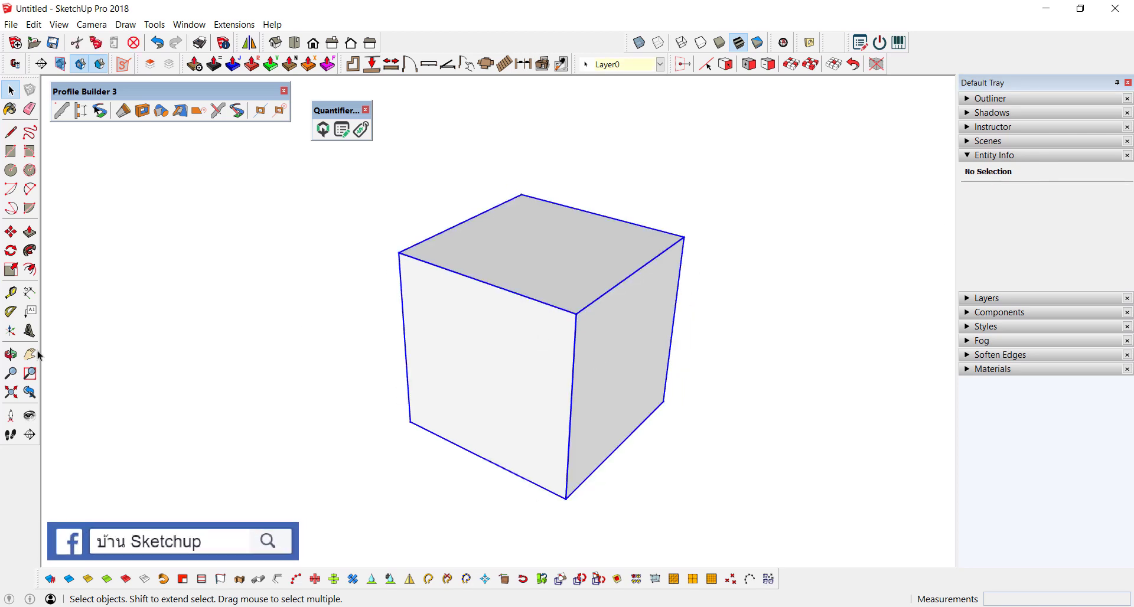
{"action": "left_click", "coordinate": [29, 311]}
{"action": "left_click", "coordinate": [508, 242]}
{"action": "left_click", "coordinate": [437, 204]}
{"action": "key", "text": "space"}
{"action": "scroll", "coordinate": [569, 308], "scroll_direction": "down", "scroll_amount": 2}
{"action": "triple_click", "coordinate": [567, 307]}
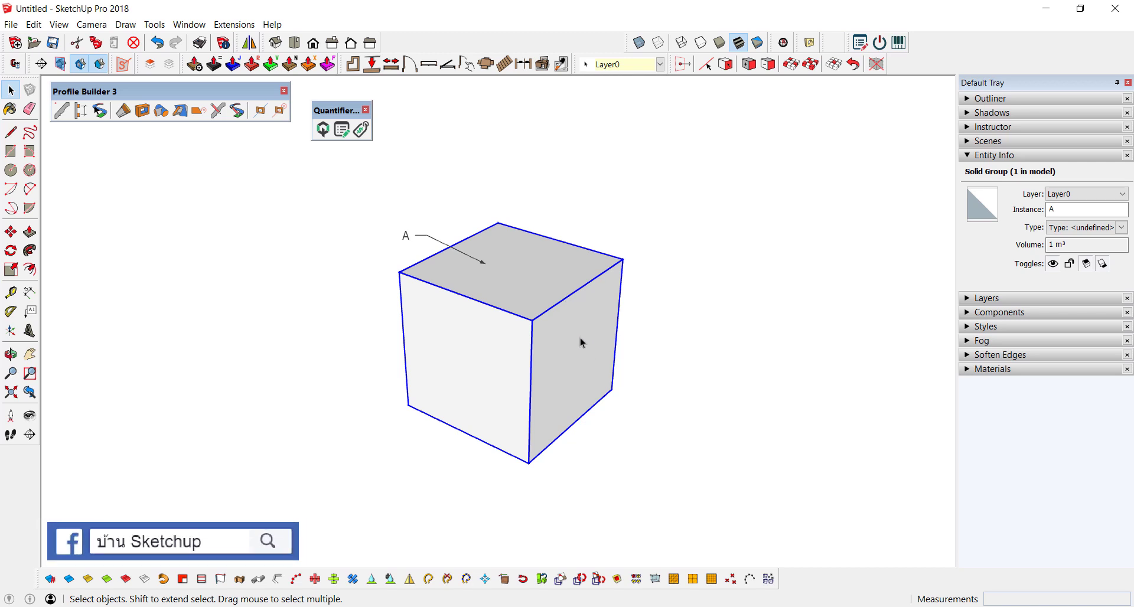
{"action": "double_click", "coordinate": [554, 275]}
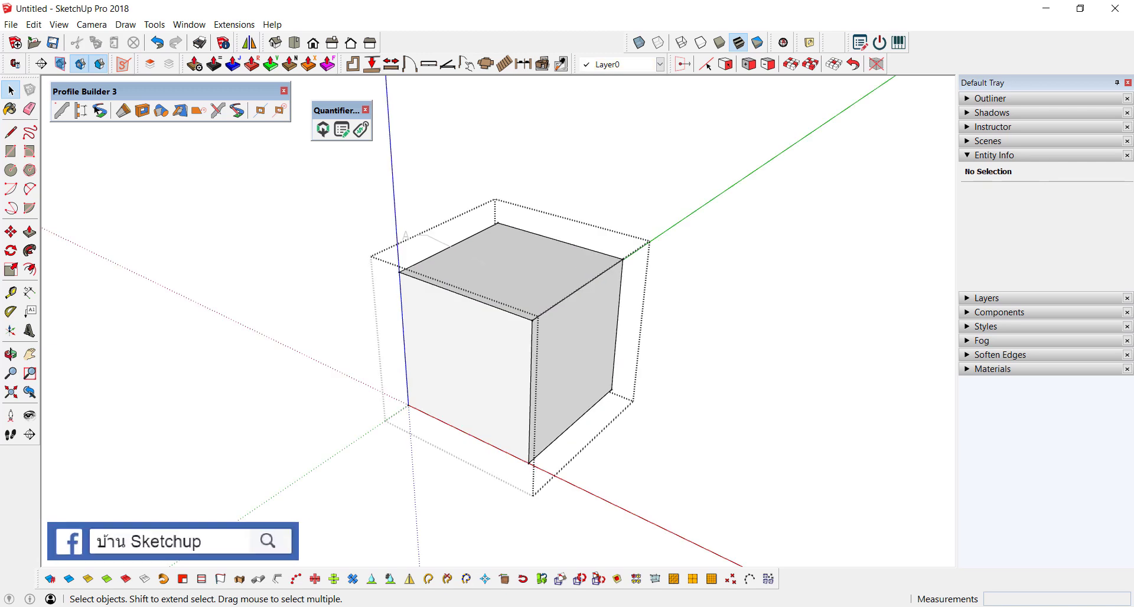
{"action": "mouse_move", "coordinate": [657, 136]}
{"action": "left_mouse_down"}
{"action": "mouse_move", "coordinate": [582, 283]}
{"action": "mouse_move", "coordinate": [601, 281]}
{"action": "left_mouse_up"}
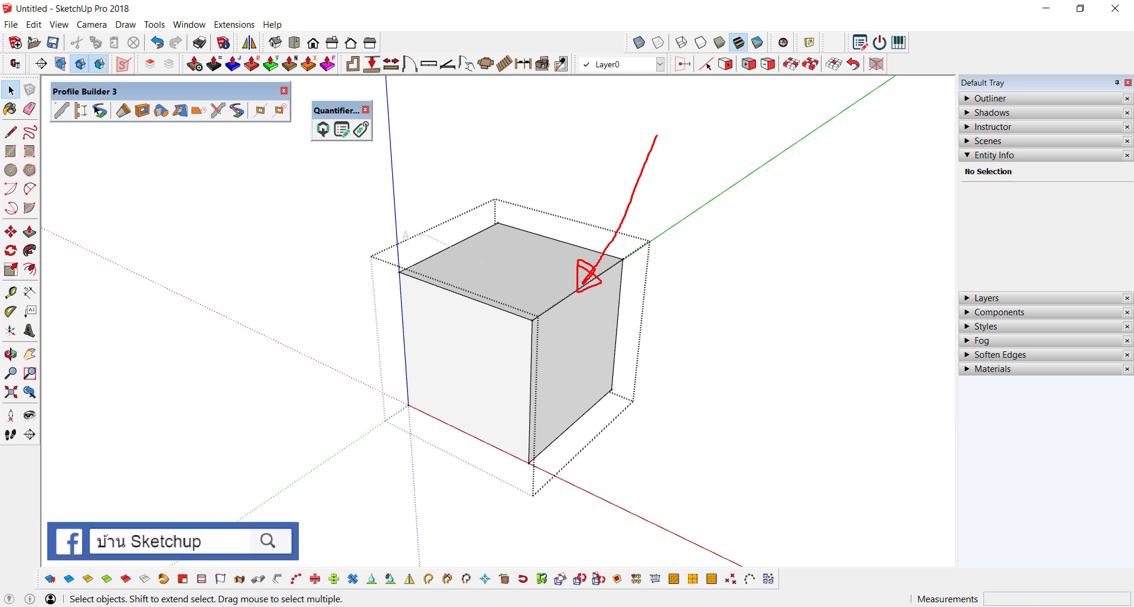
{"action": "double_click", "coordinate": [518, 268]}
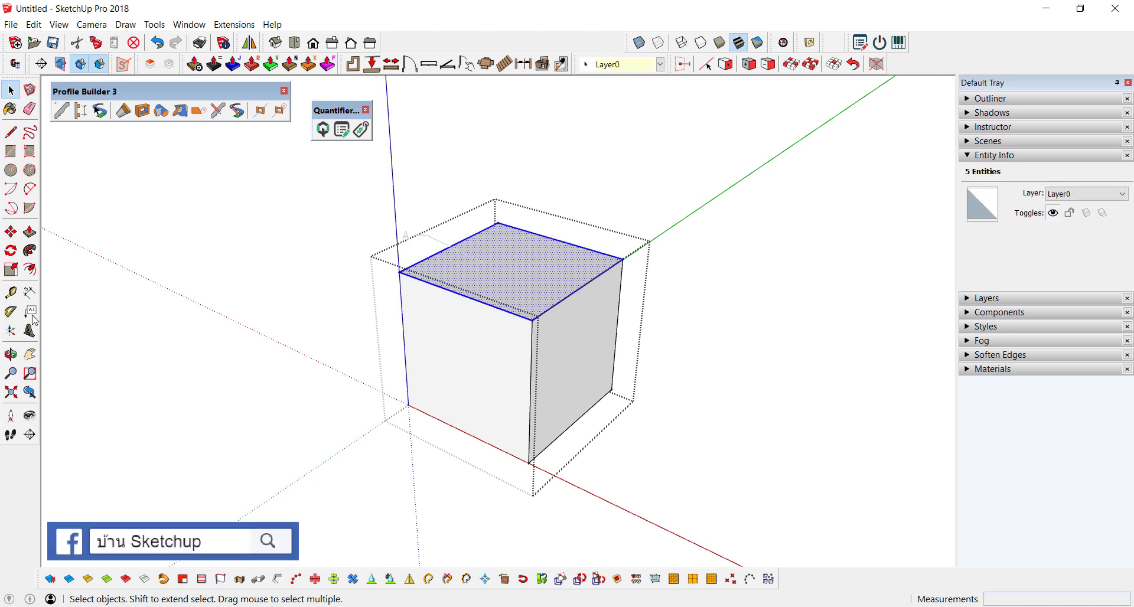
{"action": "left_click", "coordinate": [31, 311]}
{"action": "left_click", "coordinate": [503, 267]}
{"action": "left_click", "coordinate": [591, 195]}
{"action": "left_click", "coordinate": [522, 218]}
{"action": "left_click", "coordinate": [517, 224]}
{"action": "left_click", "coordinate": [533, 180]}
{"action": "key", "text": "Return"}
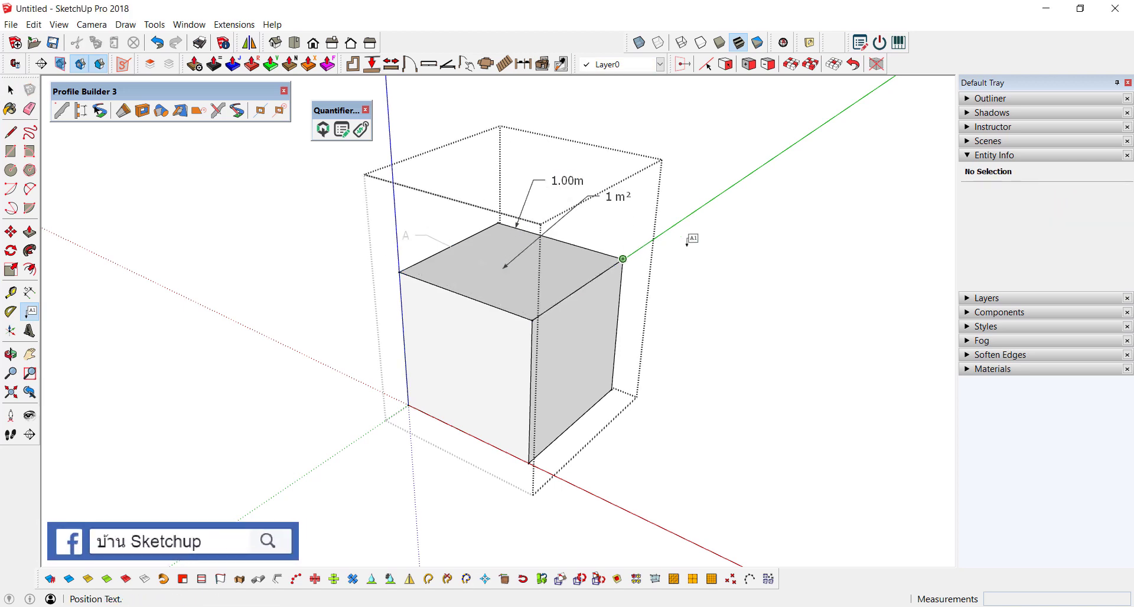
{"action": "left_click", "coordinate": [622, 258]}
{"action": "left_click", "coordinate": [707, 247]}
{"action": "key", "text": "Return"}
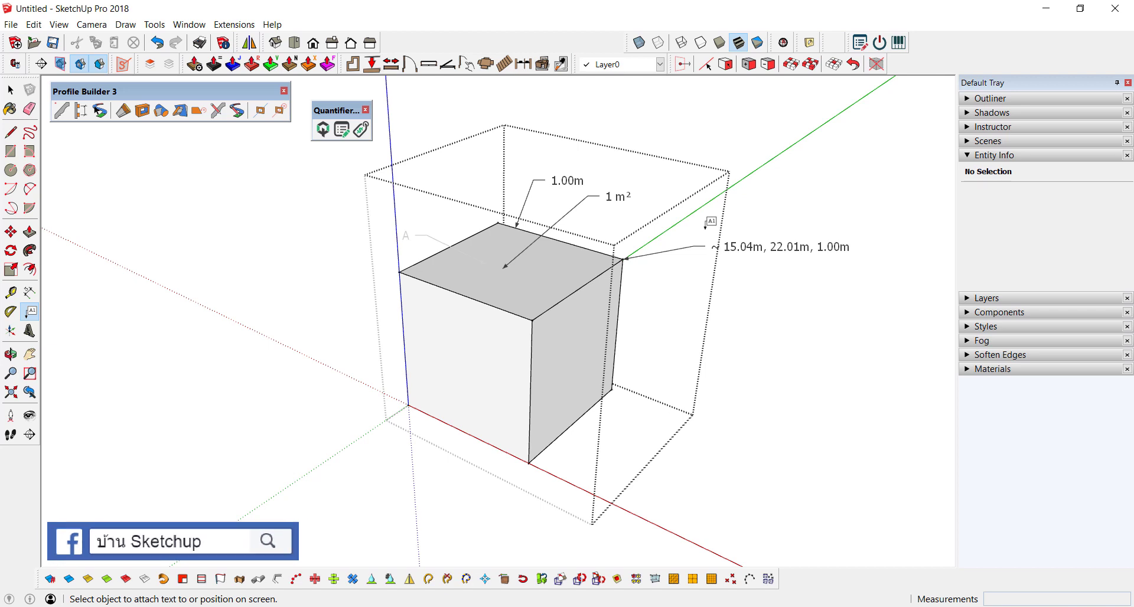
{"action": "key", "text": "space"}
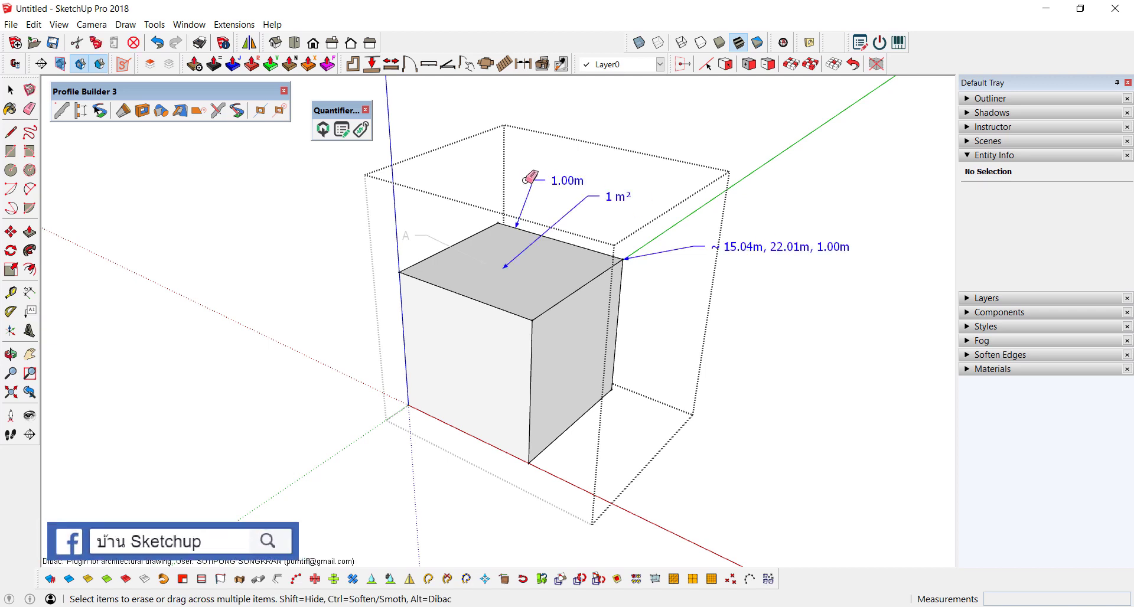
{"action": "key", "text": "ctrl+z"}
{"action": "key", "text": "ctrl+z"}
{"action": "key", "text": "ctrl+z"}
{"action": "left_click", "coordinate": [464, 349]}
{"action": "scroll", "coordinate": [452, 425], "scroll_direction": "up", "scroll_amount": 1}
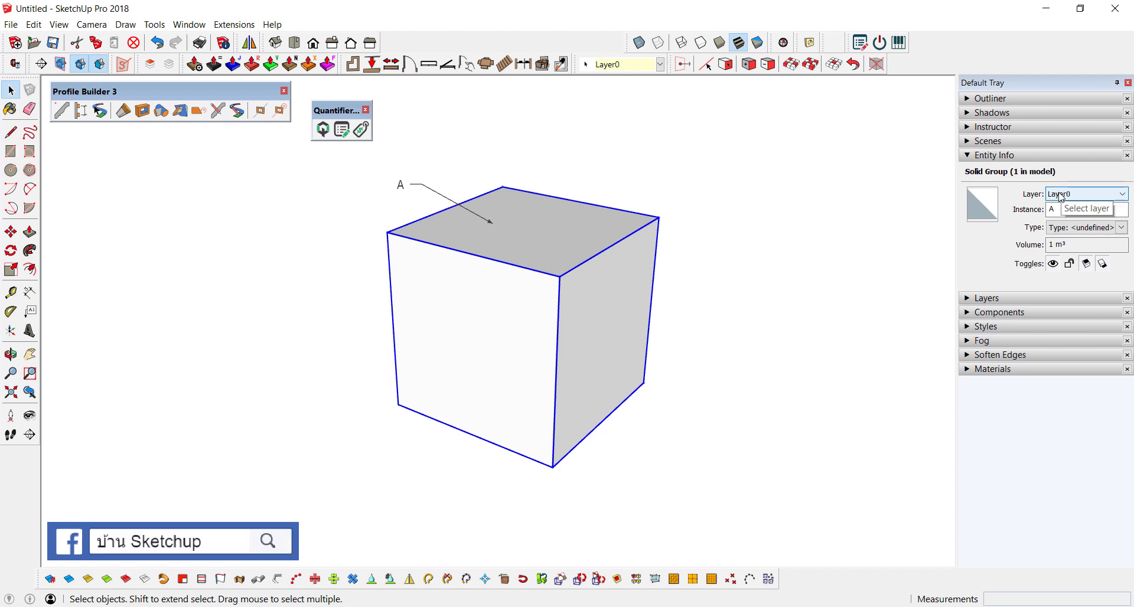
Add a new layer named A in the Layers tray.
{"action": "left_click", "coordinate": [979, 298]}
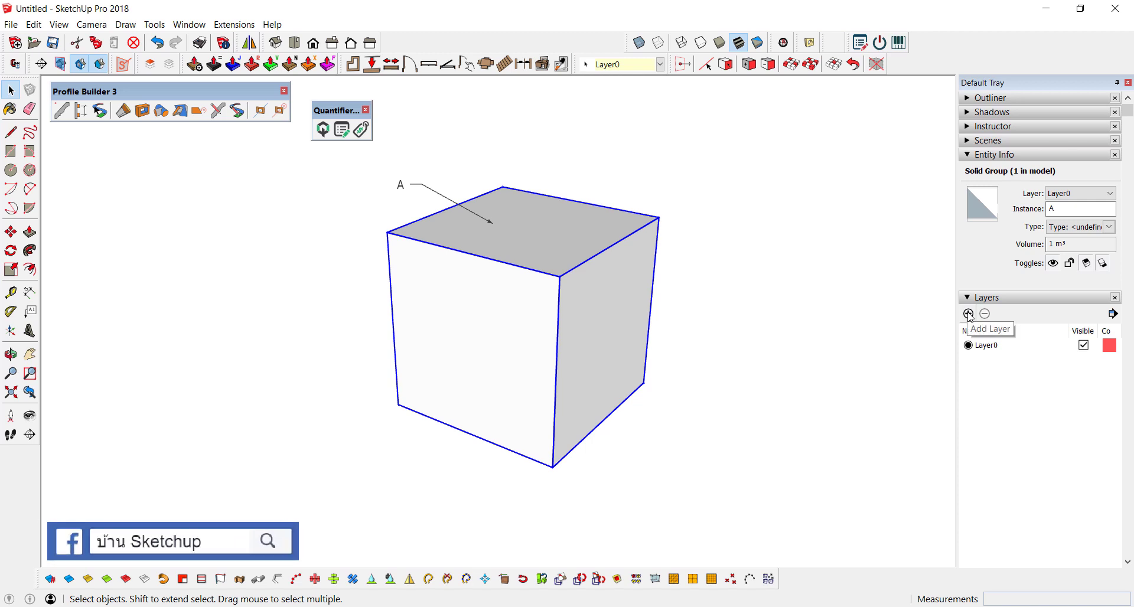
{"action": "left_click", "coordinate": [968, 314]}
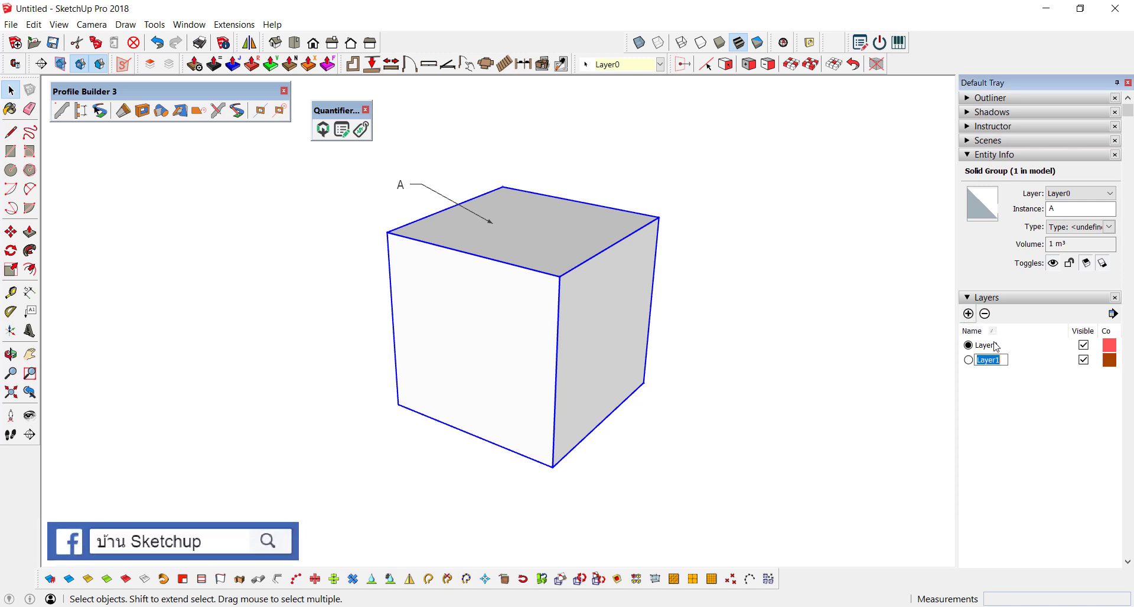
{"action": "type", "text": "A"}
{"action": "key", "text": "Return"}
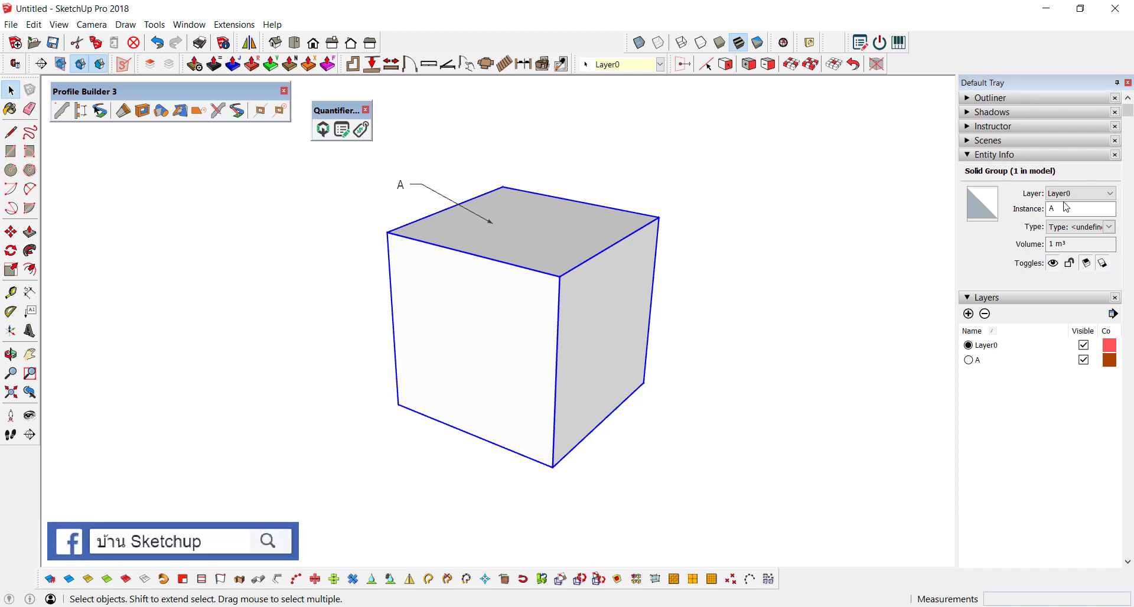
Assign the cube group to layer A in Entity Info.
{"action": "left_click", "coordinate": [1090, 198]}
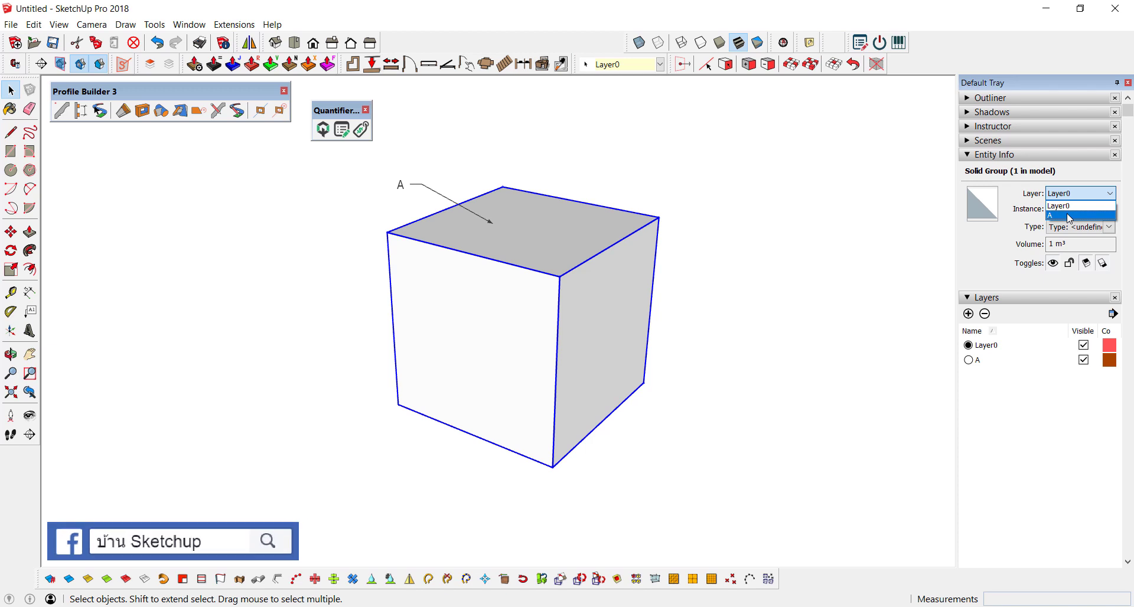
{"action": "left_click", "coordinate": [1070, 218]}
{"action": "left_click", "coordinate": [756, 317]}
{"action": "left_click", "coordinate": [575, 325]}
{"action": "scroll", "coordinate": [576, 326], "scroll_direction": "down", "scroll_amount": 2}
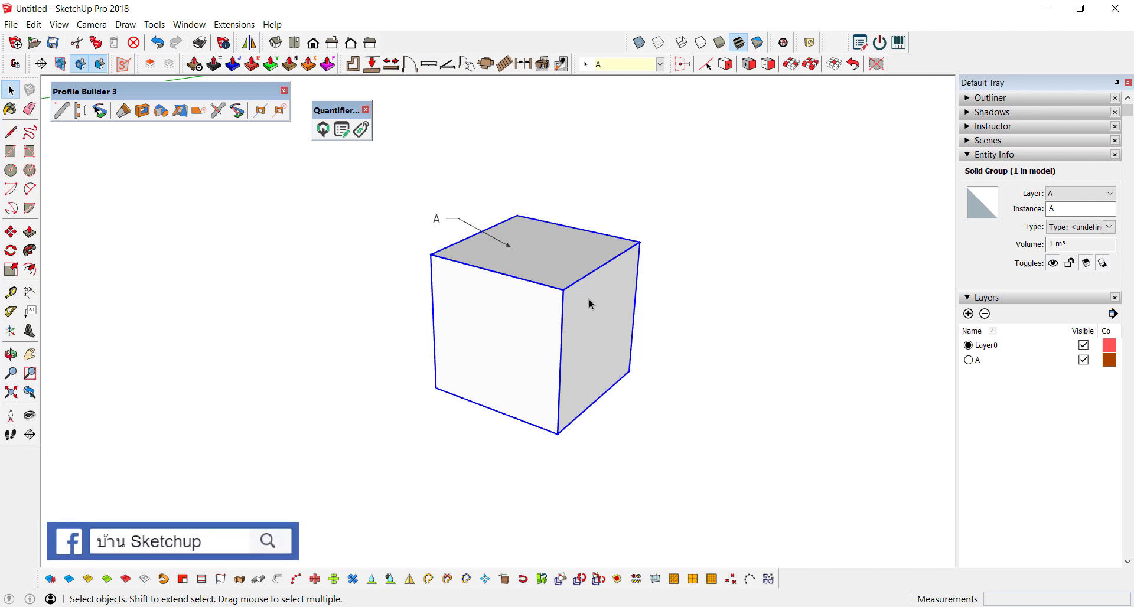
Open the Quantifier Pro Component Report showing 1 group with 1.00 m³ volume and 6.00 m² surface area.
{"action": "left_click", "coordinate": [327, 137]}
{"action": "scroll", "coordinate": [119, 397], "scroll_direction": "down", "scroll_amount": 1}
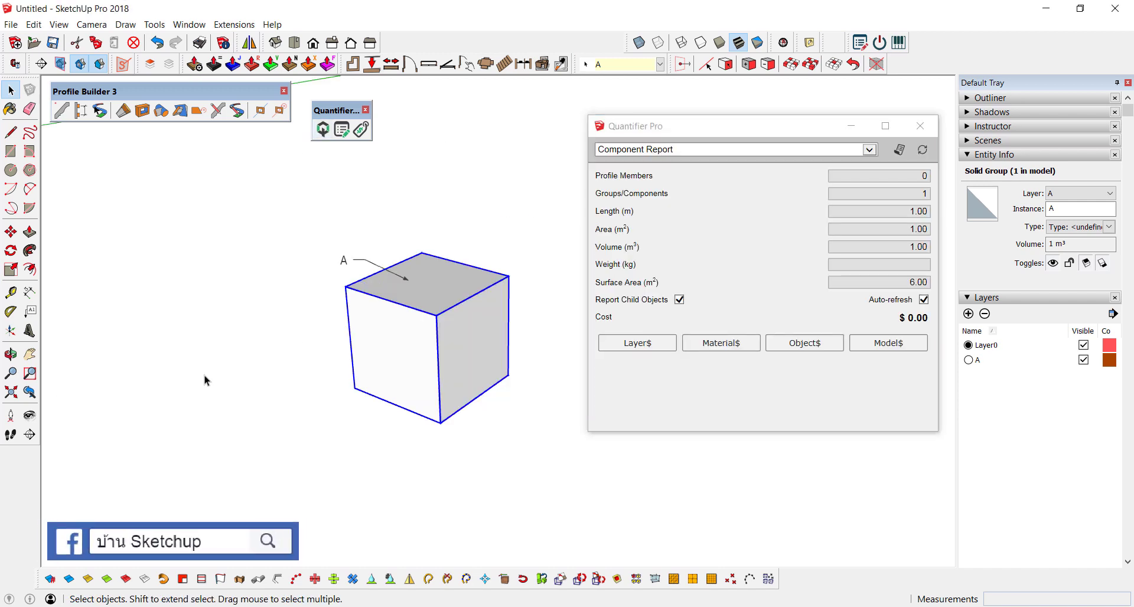
{"action": "scroll", "coordinate": [481, 326], "scroll_direction": "up", "scroll_amount": 2}
{"action": "scroll", "coordinate": [373, 335], "scroll_direction": "down", "scroll_amount": 2}
{"action": "scroll", "coordinate": [459, 309], "scroll_direction": "up", "scroll_amount": 2}
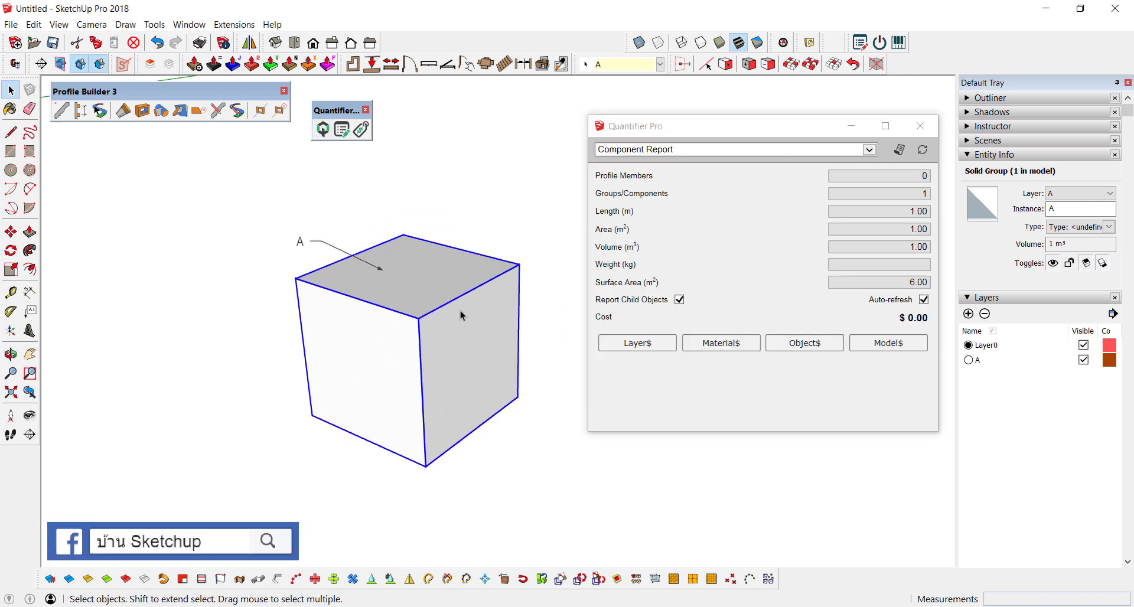
{"action": "scroll", "coordinate": [462, 317], "scroll_direction": "up", "scroll_amount": 1}
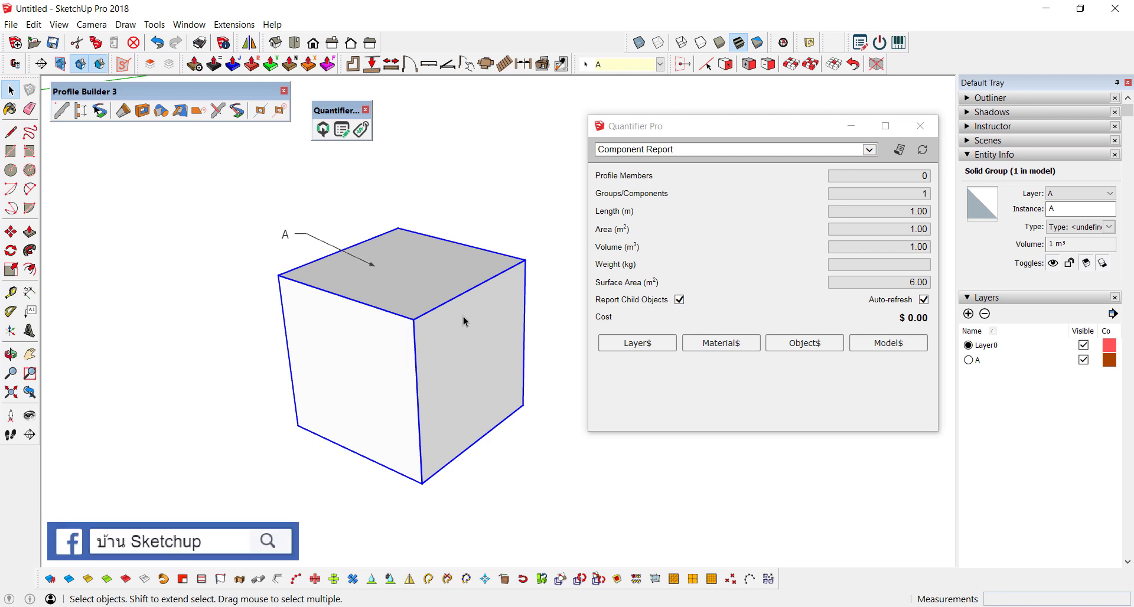